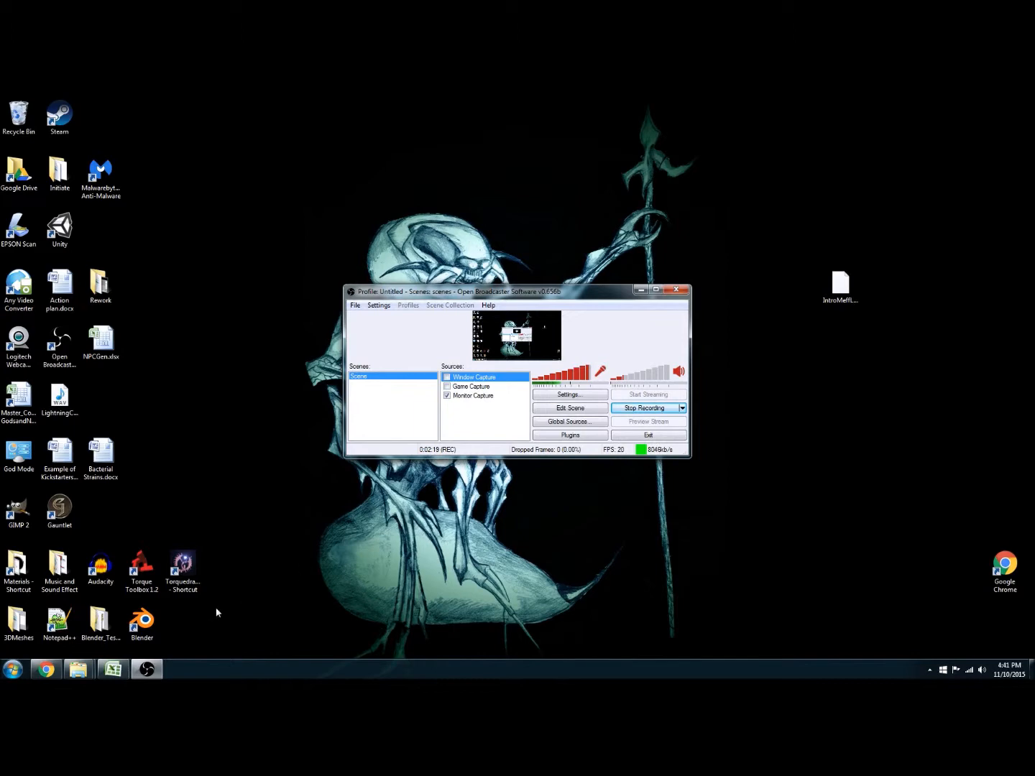
Switch to the Grath Solar System workbook in Excel and dismiss the Windows color scheme prompt
{"action": "left_click", "coordinate": [113, 671]}
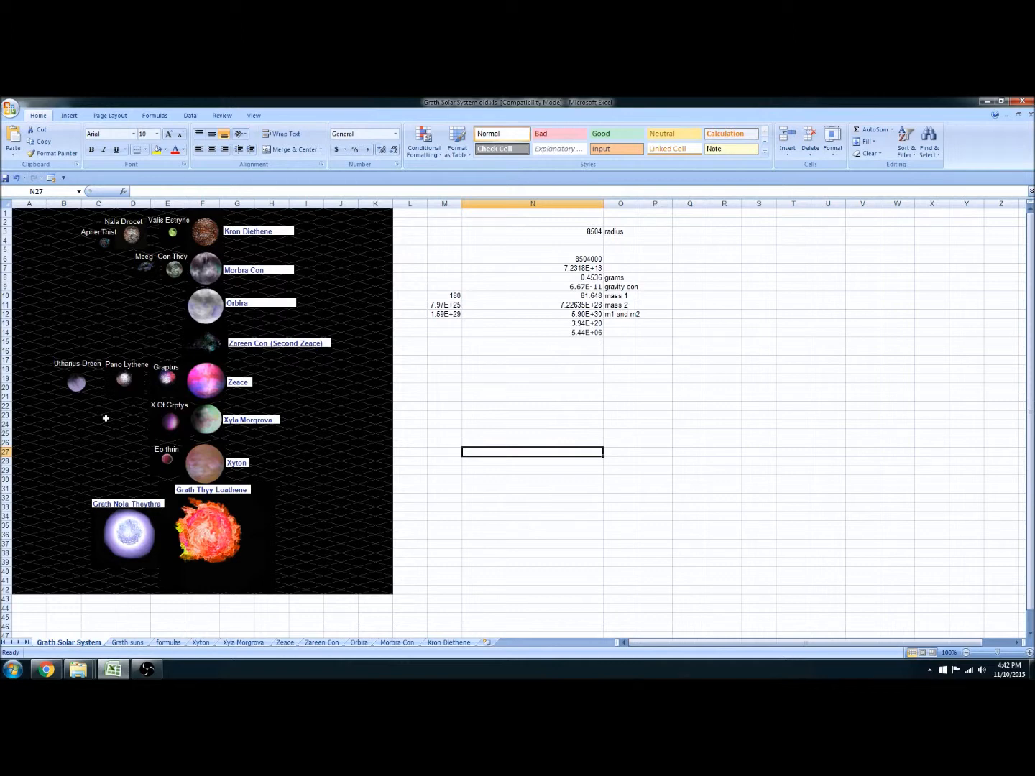
{"action": "left_click", "coordinate": [647, 267]}
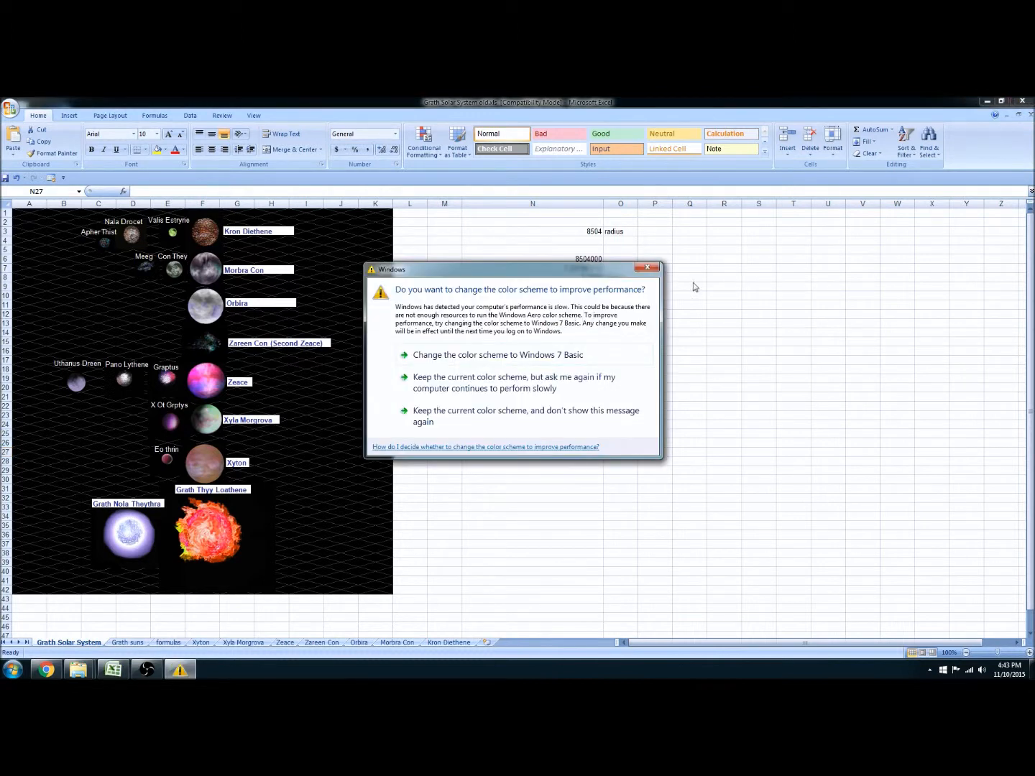
{"action": "left_click", "coordinate": [653, 268]}
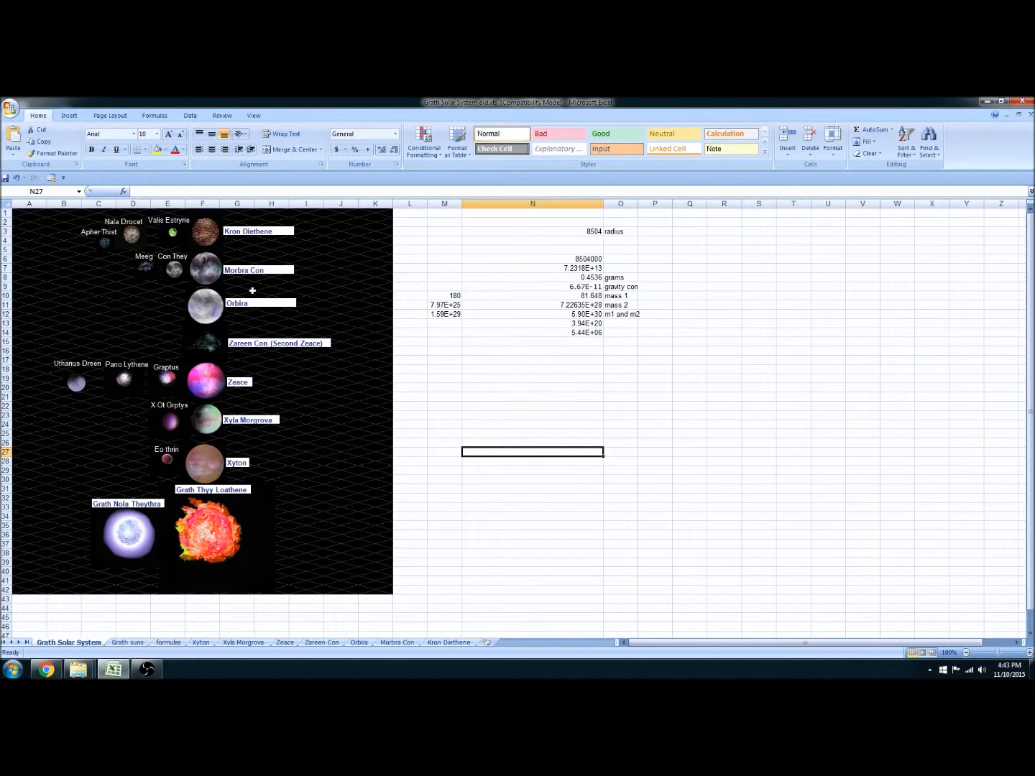
Look over the Grath suns sheet and examine the physics calculations and equations on the formulas sheet
{"action": "left_click", "coordinate": [125, 642]}
{"action": "left_click", "coordinate": [169, 643]}
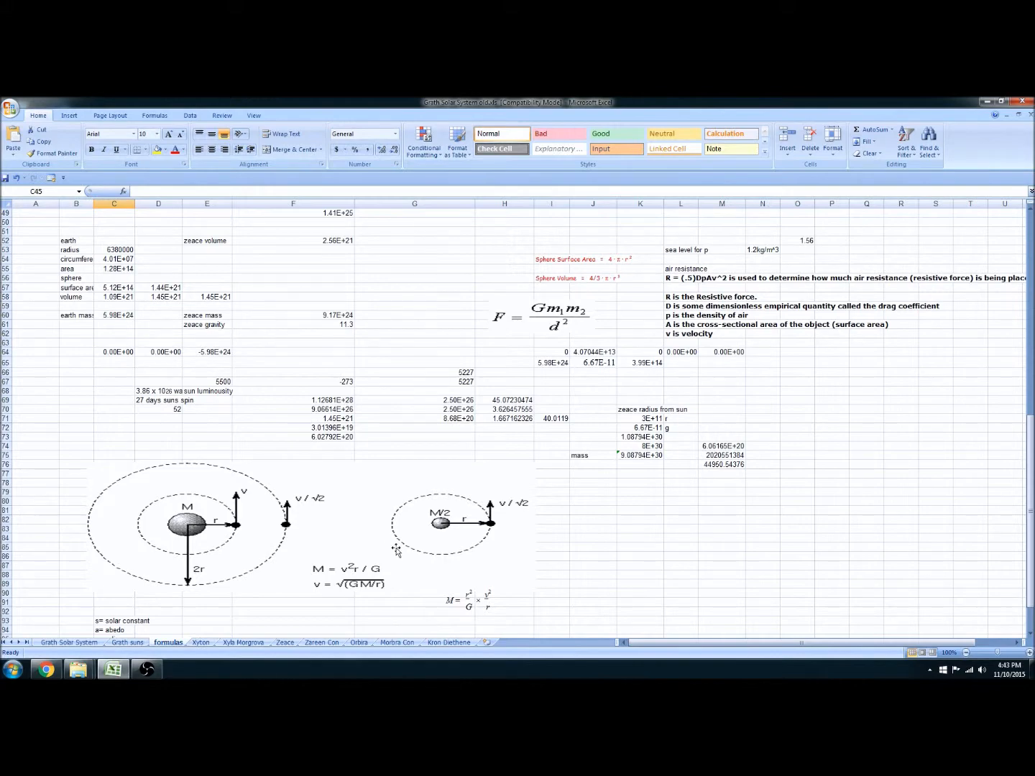
{"action": "scroll", "coordinate": [363, 483], "scroll_direction": "down", "scroll_amount": 12}
{"action": "scroll", "coordinate": [371, 476], "scroll_direction": "up", "scroll_amount": 16}
{"action": "scroll", "coordinate": [371, 476], "scroll_direction": "up", "scroll_amount": 12}
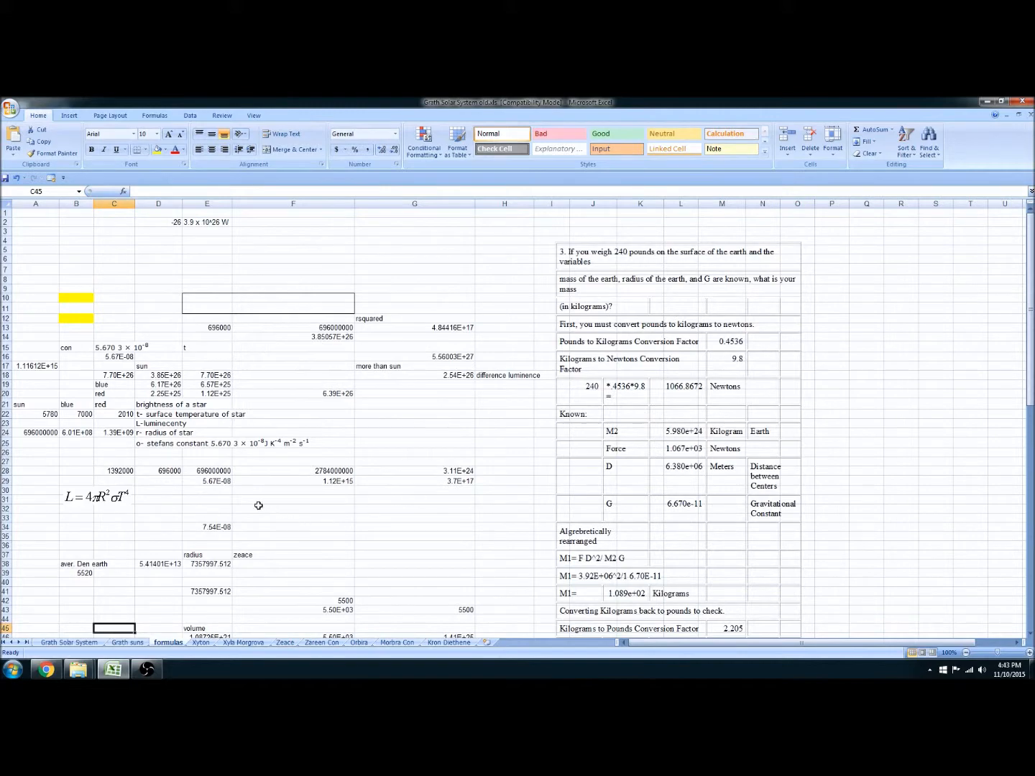
{"action": "scroll", "coordinate": [220, 492], "scroll_direction": "down", "scroll_amount": 9}
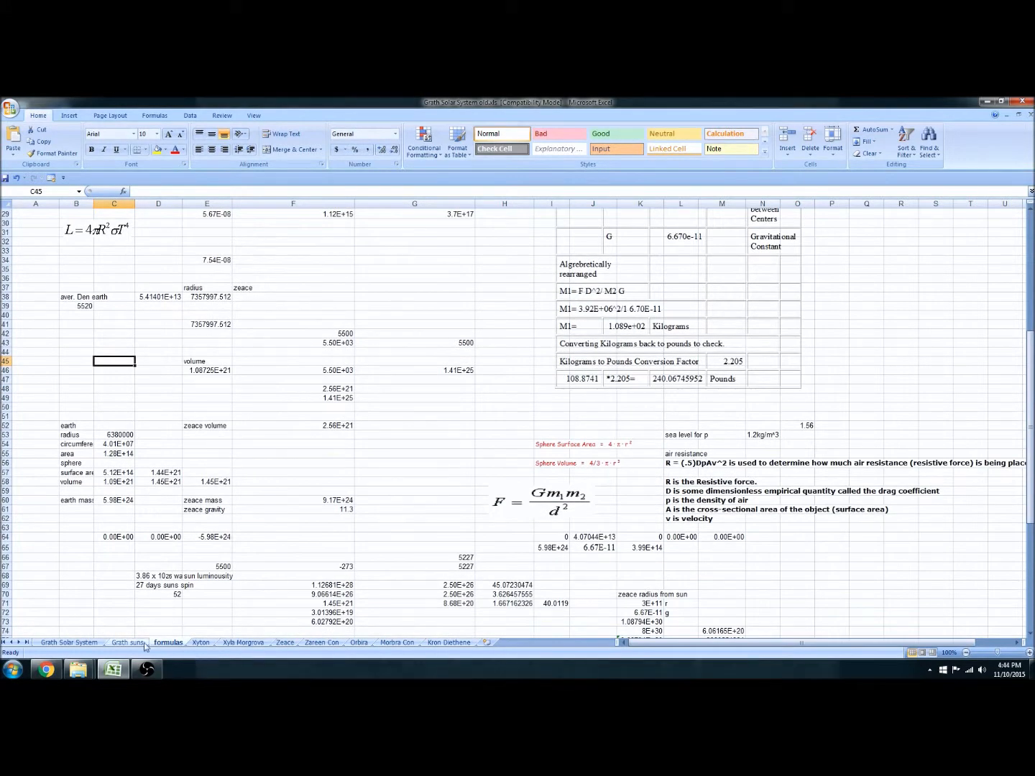
View the Xyton, Xyla Morgrova and Zeace planet sheets and return to the Grath Solar System sheet
{"action": "left_click", "coordinate": [201, 643]}
{"action": "left_click", "coordinate": [245, 643]}
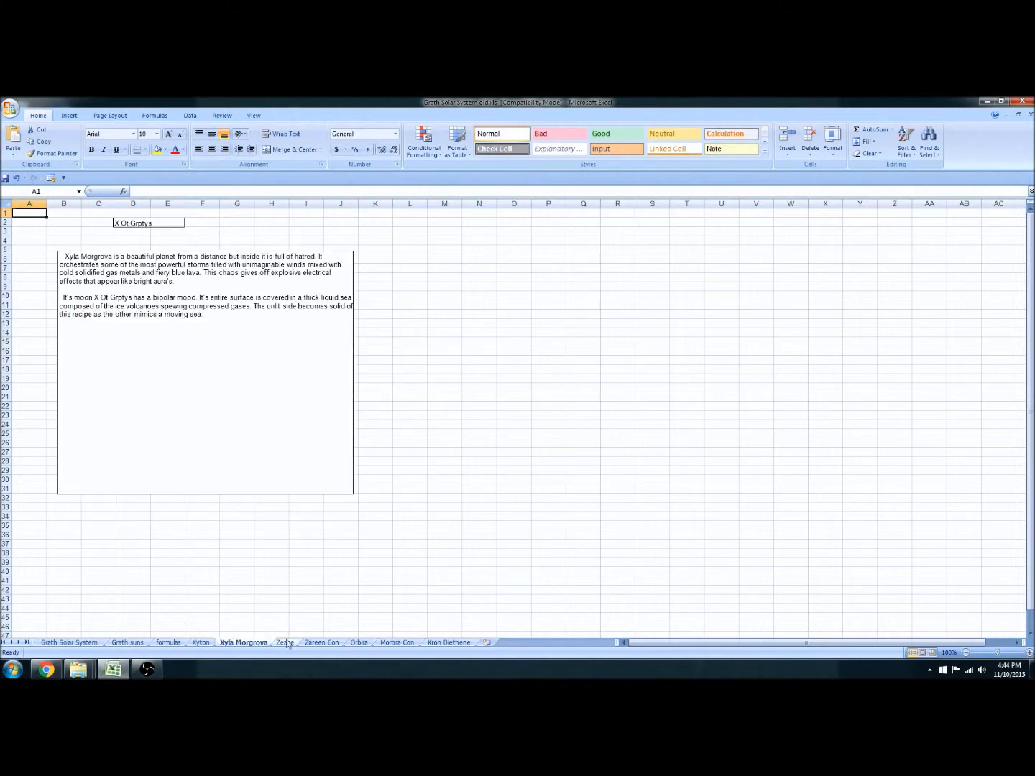
{"action": "left_click", "coordinate": [282, 644]}
{"action": "left_click", "coordinate": [83, 642]}
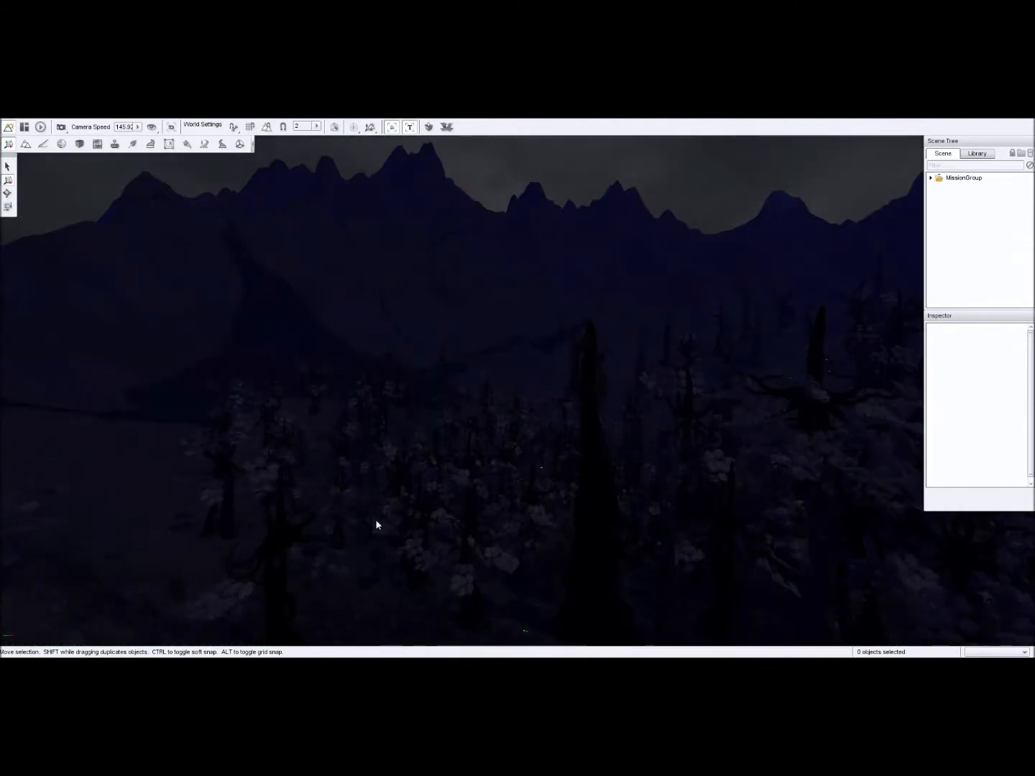
Examine the night level's forest valley, surrounding mountains and sky in the Torque 3D world editor
{"action": "mouse_move", "coordinate": [376, 521]}
{"action": "right_mouse_down"}
{"action": "mouse_move", "coordinate": [638, 512]}
{"action": "mouse_move", "coordinate": [370, 519]}
{"action": "right_mouse_up"}
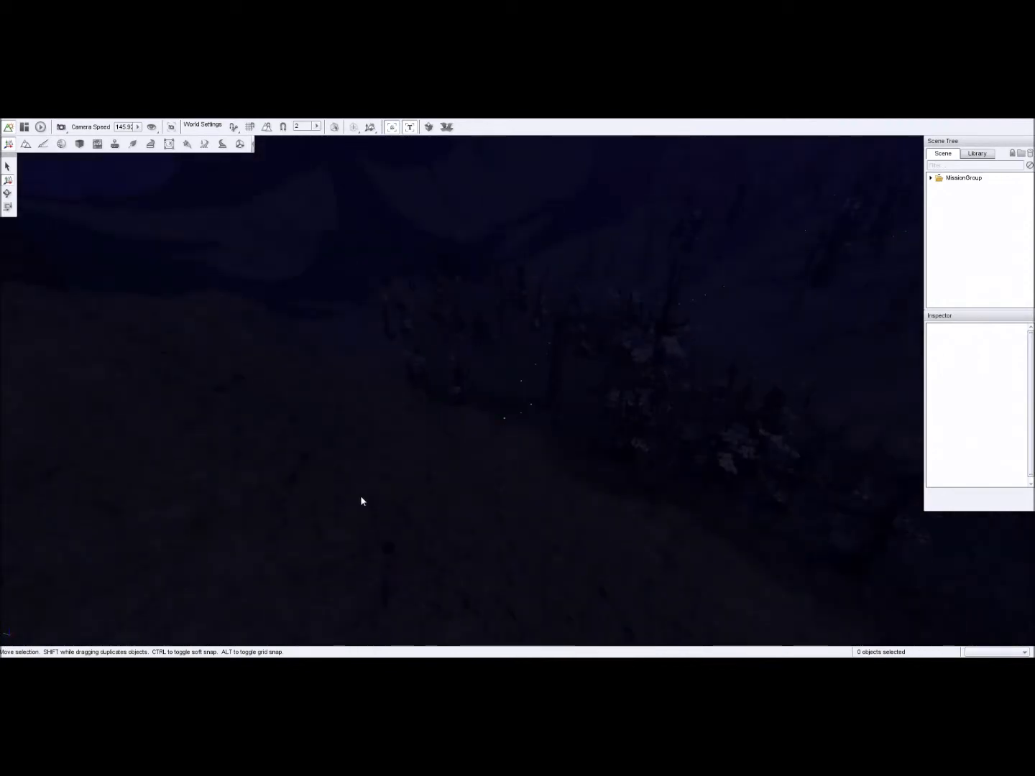
{"action": "mouse_move", "coordinate": [362, 498]}
{"action": "right_mouse_down"}
{"action": "mouse_move", "coordinate": [481, 434]}
{"action": "mouse_move", "coordinate": [359, 497]}
{"action": "right_mouse_up"}
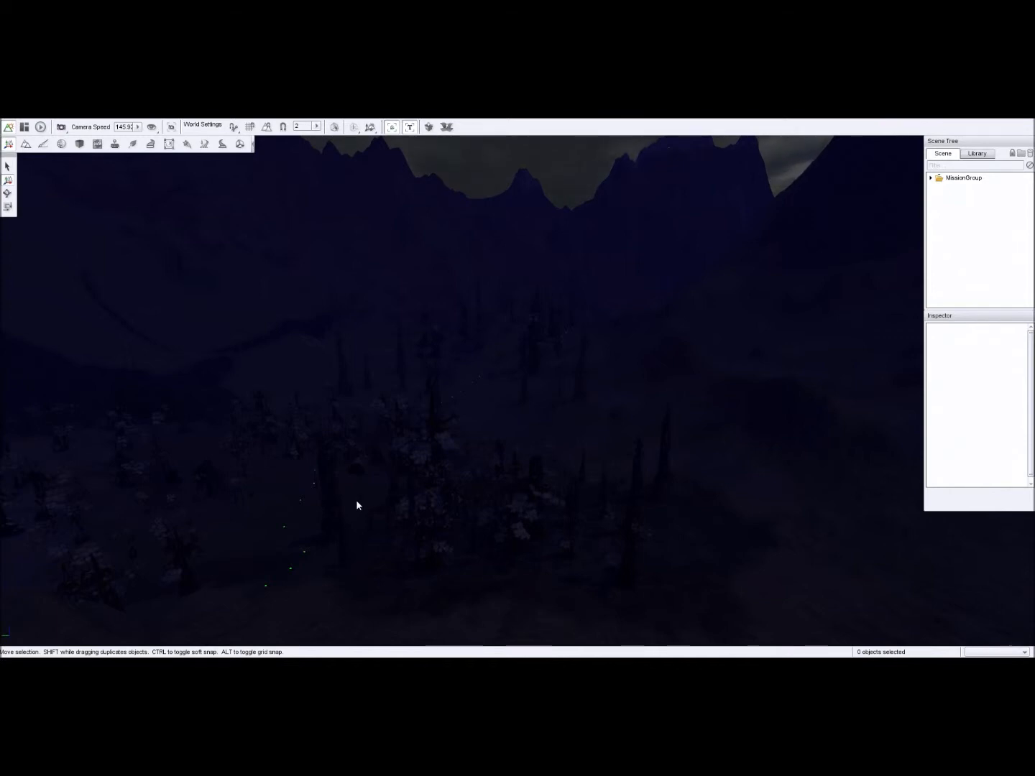
{"action": "mouse_move", "coordinate": [350, 502]}
{"action": "right_mouse_down"}
{"action": "mouse_move", "coordinate": [371, 489]}
{"action": "mouse_move", "coordinate": [359, 528]}
{"action": "mouse_move", "coordinate": [263, 445]}
{"action": "mouse_move", "coordinate": [255, 406]}
{"action": "mouse_move", "coordinate": [350, 503]}
{"action": "right_mouse_up"}
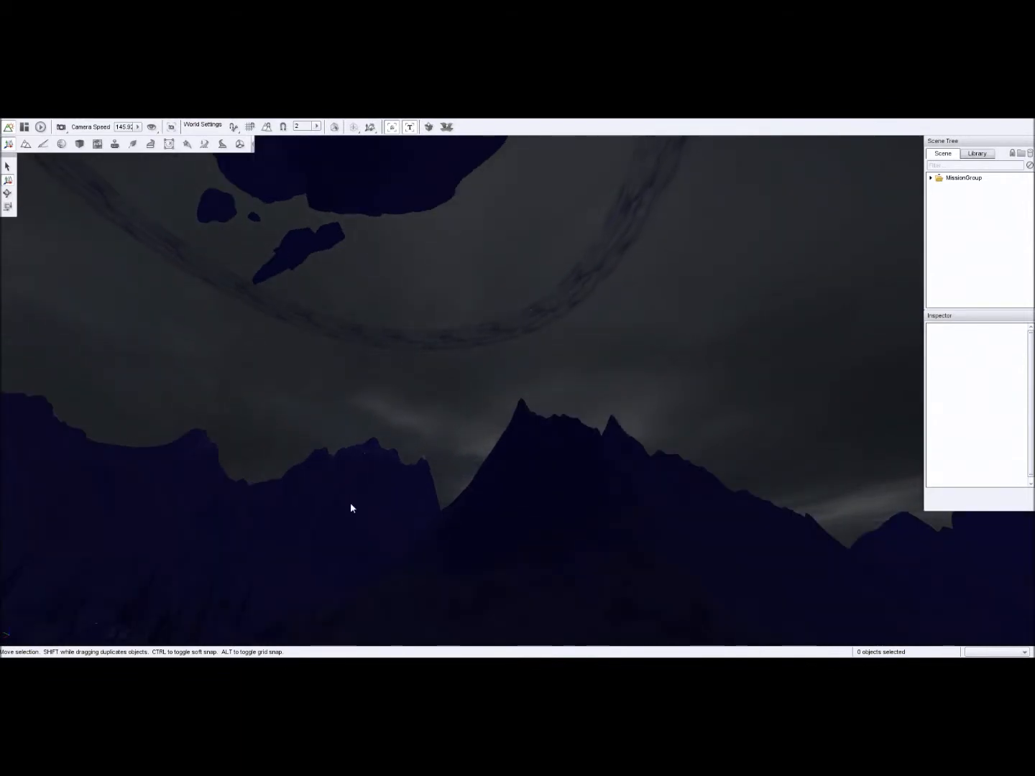
{"action": "mouse_move", "coordinate": [351, 495]}
{"action": "right_mouse_down"}
{"action": "mouse_move", "coordinate": [361, 532]}
{"action": "mouse_move", "coordinate": [363, 481]}
{"action": "right_mouse_up"}
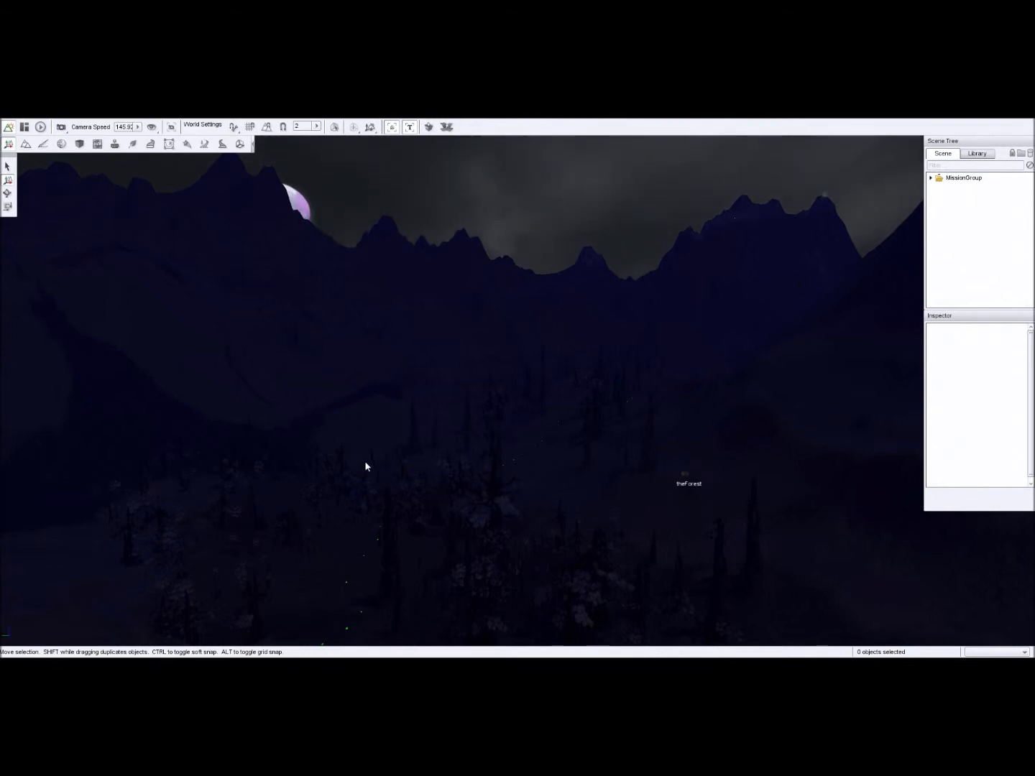
{"action": "right_click_drag", "start_coordinate": [341, 473], "coordinate": [514, 460]}
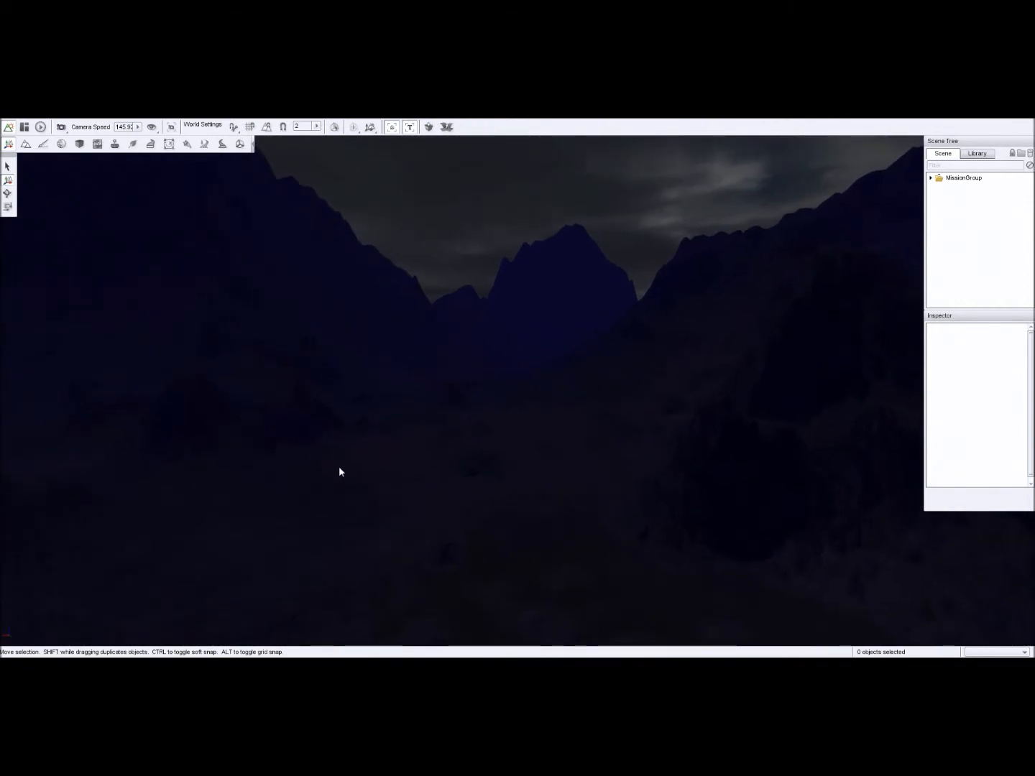
{"action": "key", "text": "w"}
{"action": "right_click_drag", "start_coordinate": [343, 475], "coordinate": [43, 507]}
{"action": "right_click_drag", "start_coordinate": [358, 474], "coordinate": [358, 402]}
{"action": "right_click_drag", "start_coordinate": [358, 474], "coordinate": [288, 546]}
{"action": "key", "text": "w"}
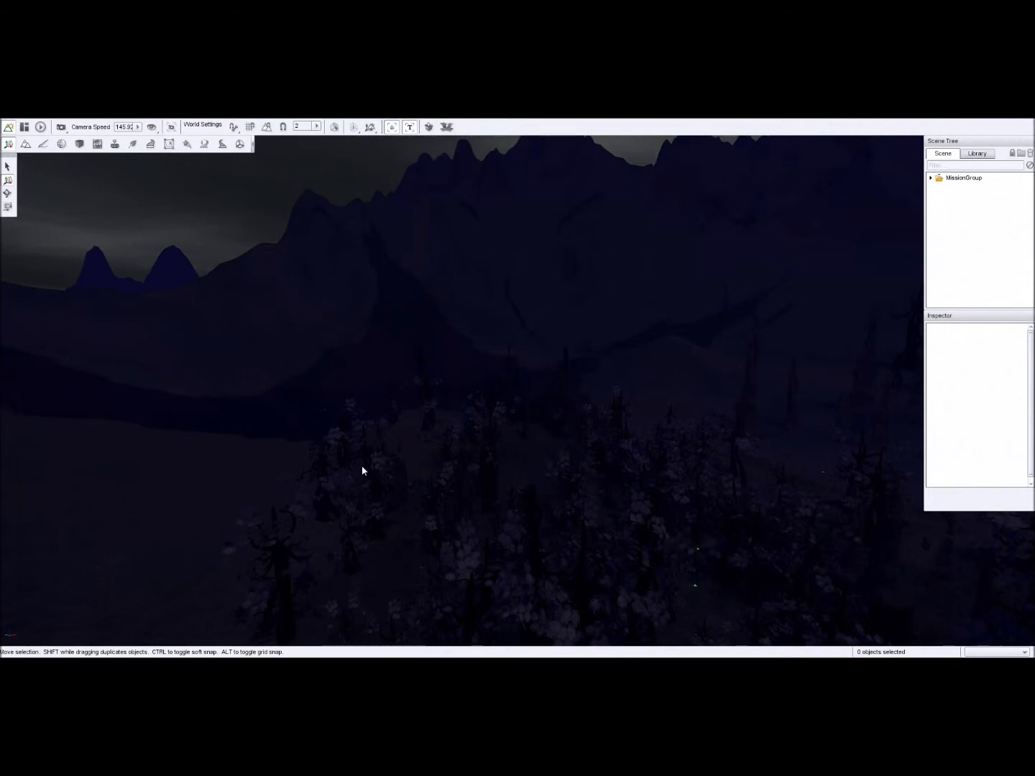
{"action": "key", "text": "s"}
{"action": "right_click_drag", "start_coordinate": [362, 467], "coordinate": [445, 457]}
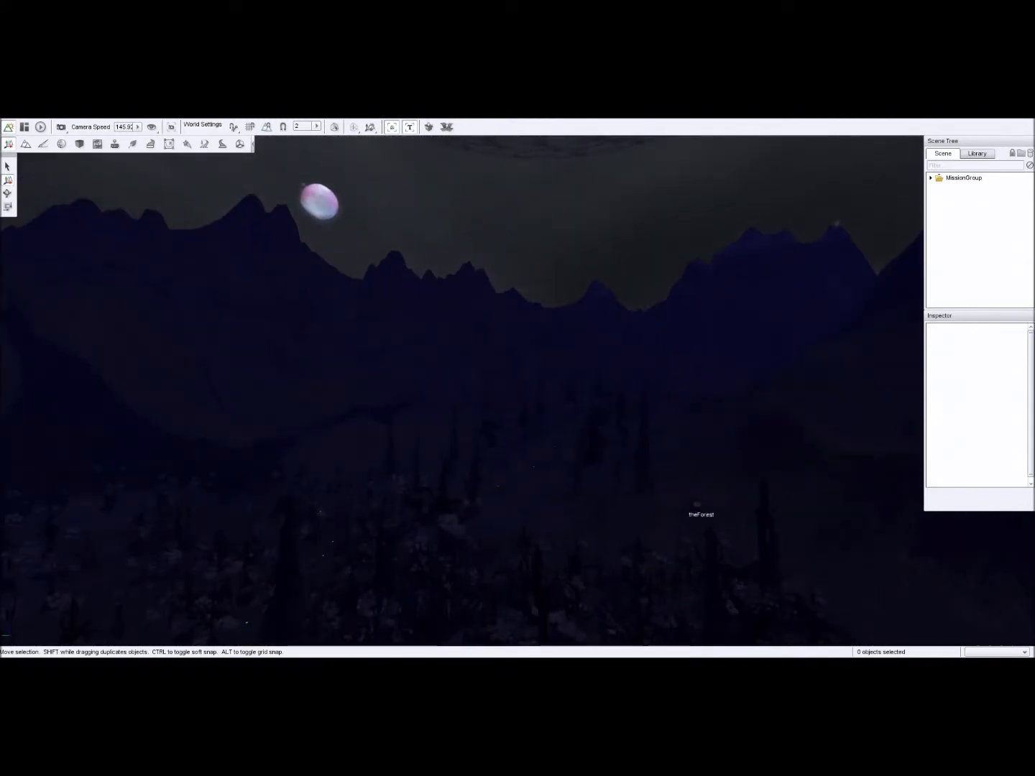
{"action": "right_click_drag", "start_coordinate": [348, 382], "coordinate": [562, 411]}
{"action": "key", "text": "s"}
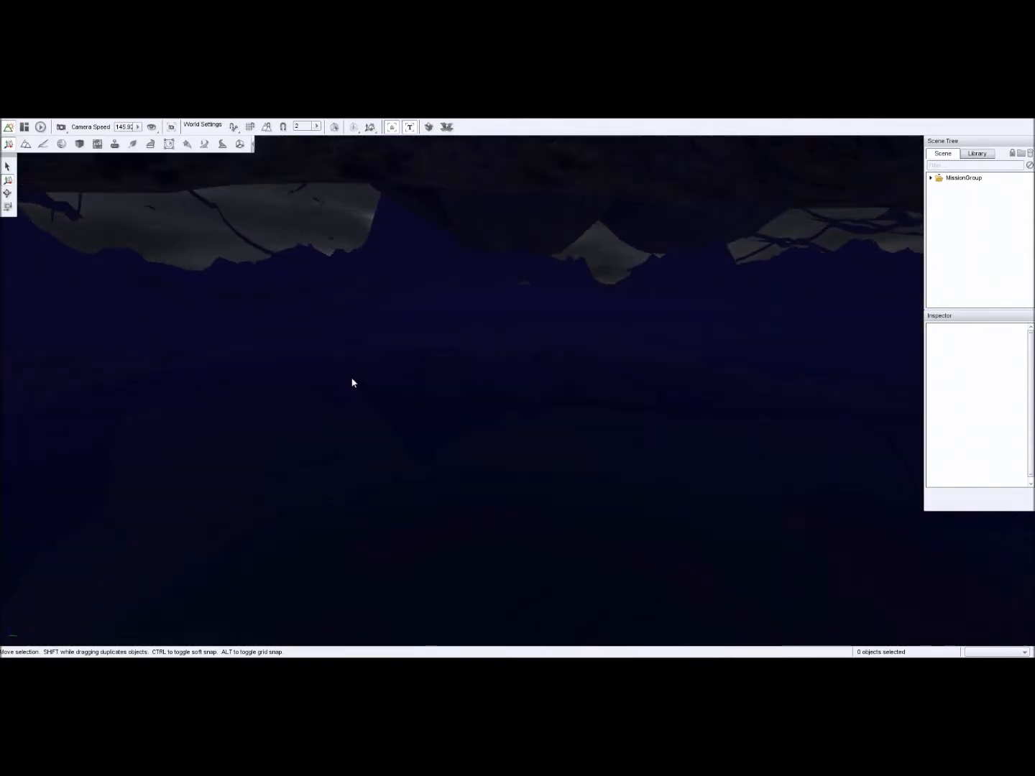
{"action": "mouse_move", "coordinate": [353, 382]}
{"action": "right_mouse_down"}
{"action": "mouse_move", "coordinate": [432, 375]}
{"action": "mouse_move", "coordinate": [496, 346]}
{"action": "mouse_move", "coordinate": [512, 305]}
{"action": "mouse_move", "coordinate": [604, 330]}
{"action": "mouse_move", "coordinate": [352, 381]}
{"action": "mouse_move", "coordinate": [352, 431]}
{"action": "mouse_move", "coordinate": [351, 382]}
{"action": "right_mouse_up"}
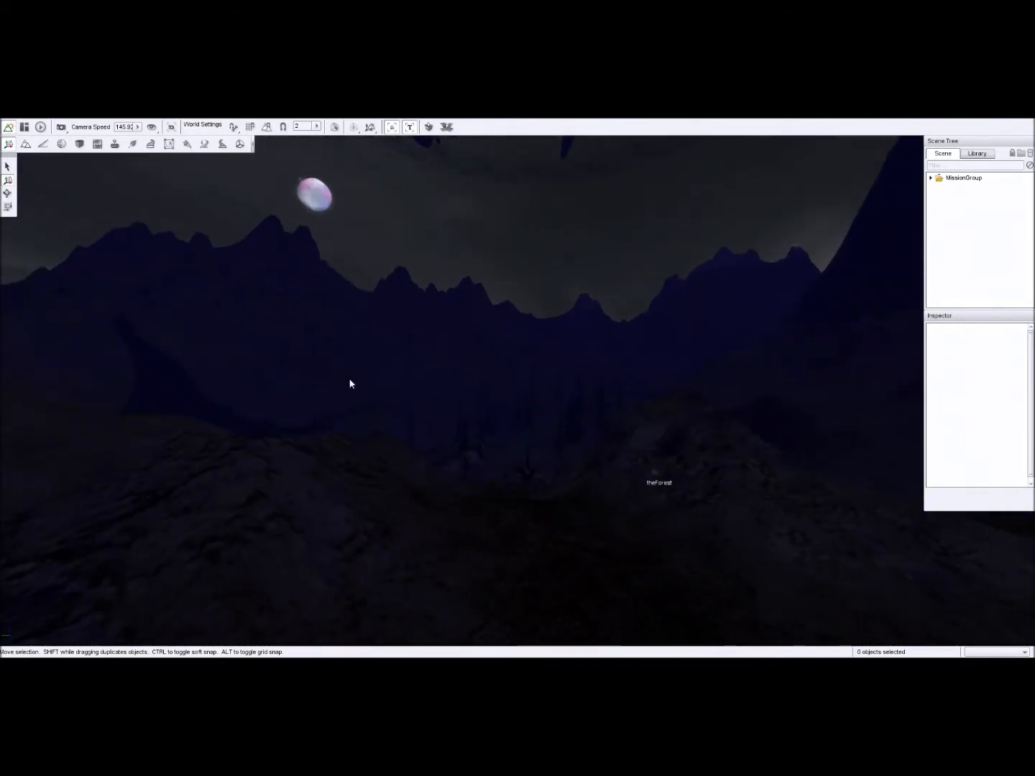
{"action": "right_click_drag", "start_coordinate": [278, 393], "coordinate": [327, 424]}
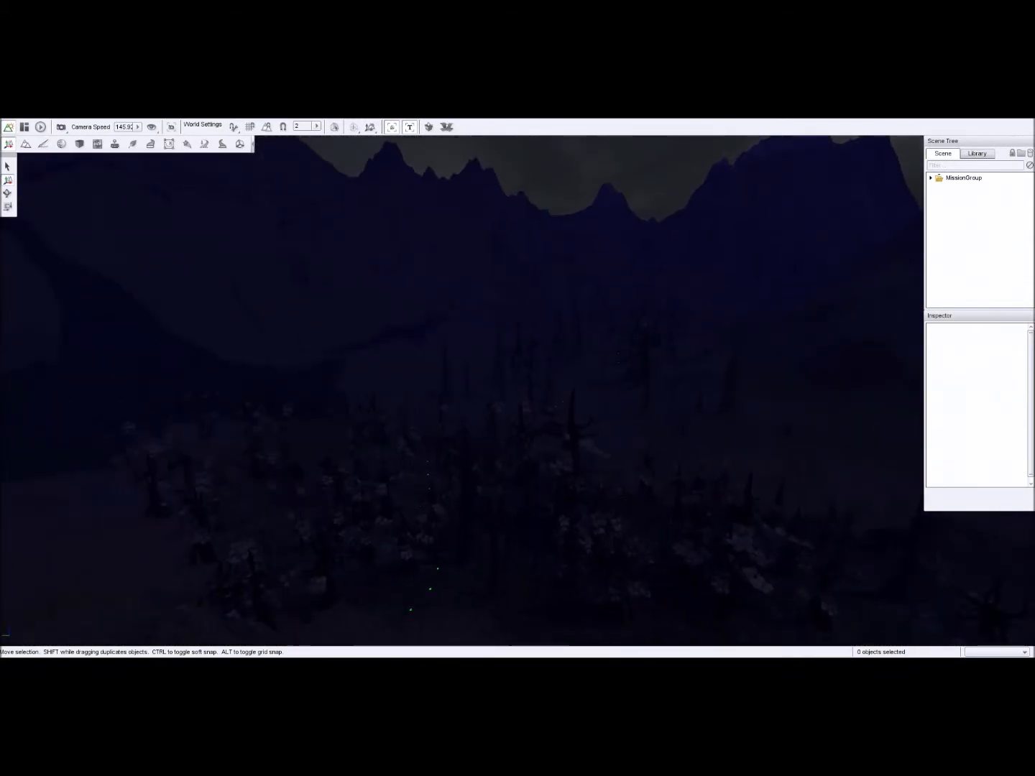
{"action": "right_click_drag", "start_coordinate": [327, 425], "coordinate": [388, 419]}
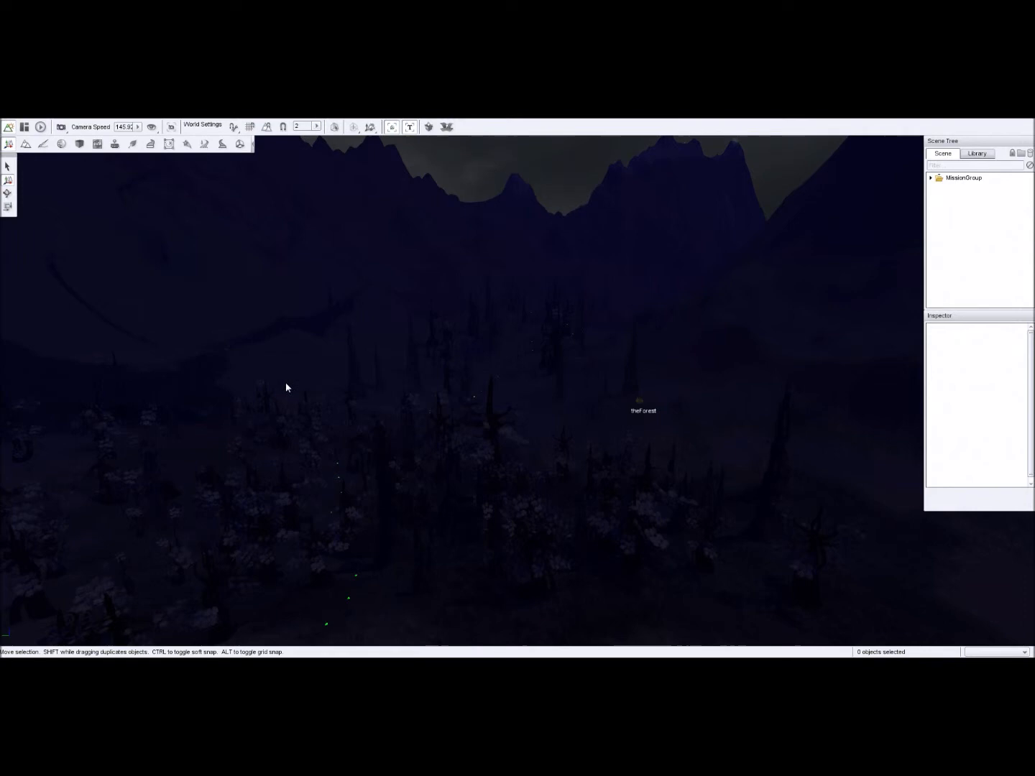
Select the SURF02 path marker on the forest floor among the trees
{"action": "right_click_drag", "start_coordinate": [286, 383], "coordinate": [245, 413]}
{"action": "key", "text": "w"}
{"action": "right_click_drag", "start_coordinate": [291, 377], "coordinate": [255, 377]}
{"action": "key", "text": "w"}
{"action": "right_click_drag", "start_coordinate": [322, 373], "coordinate": [252, 266]}
{"action": "key", "text": "w"}
{"action": "right_click_drag", "start_coordinate": [325, 368], "coordinate": [381, 446]}
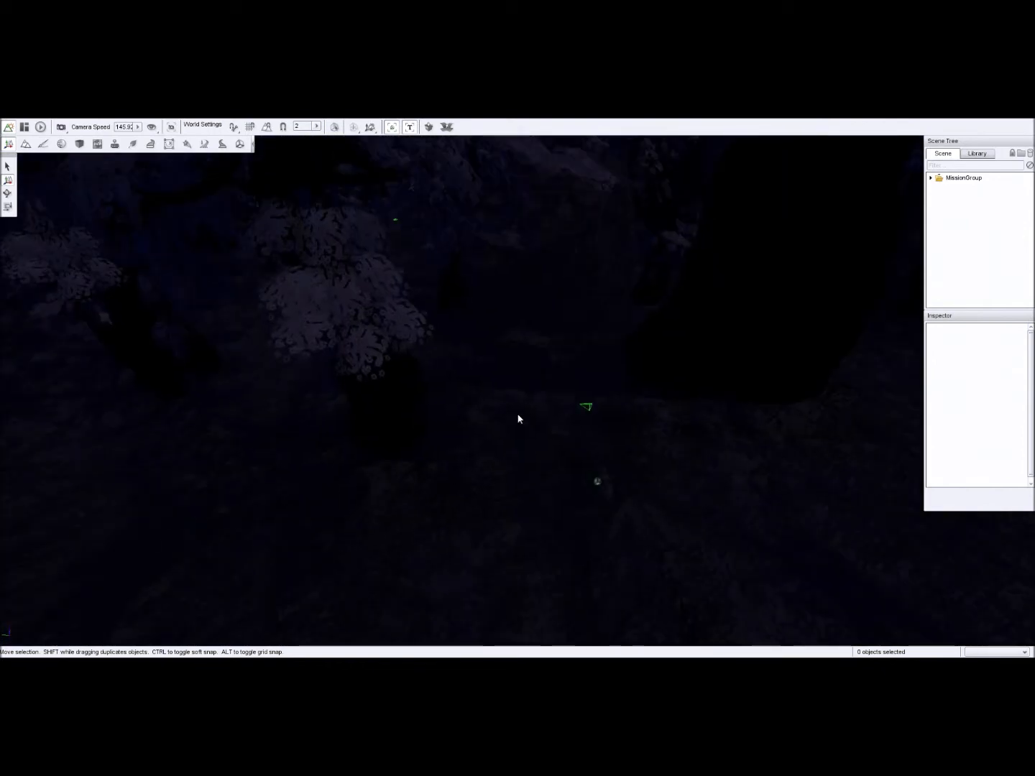
{"action": "left_click", "coordinate": [586, 408]}
Trace the line of SURF path markers from SURF02 through the forest and across the rocky slopes
{"action": "right_click_drag", "start_coordinate": [573, 460], "coordinate": [571, 340]}
{"action": "key", "text": "w"}
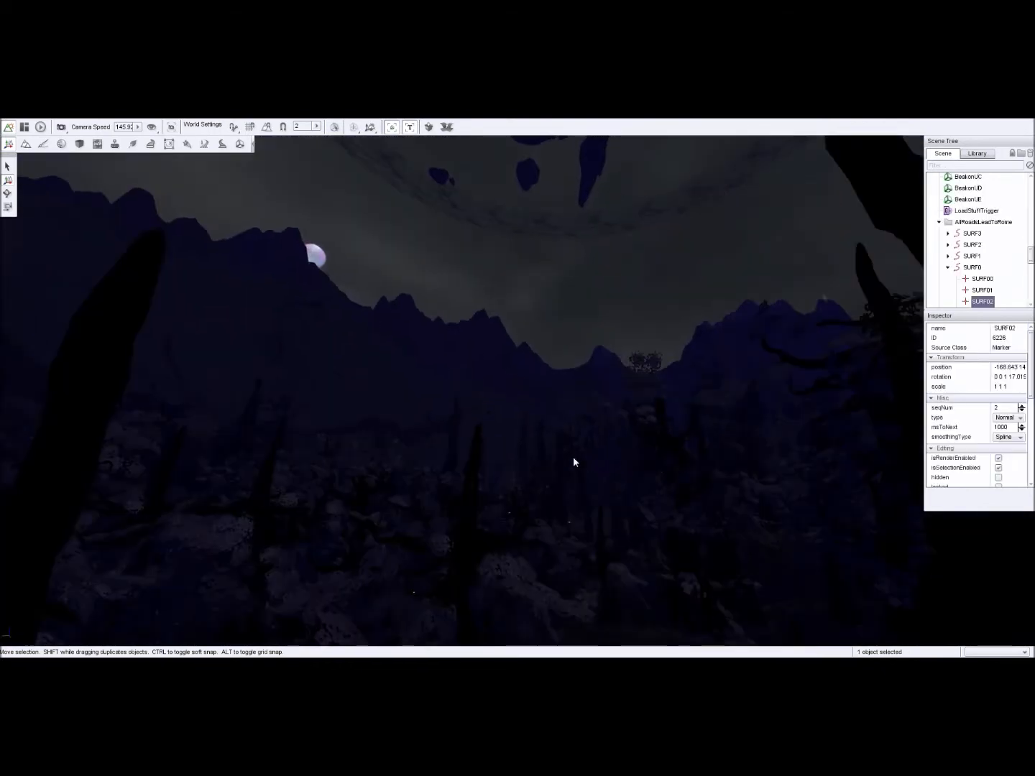
{"action": "right_click_drag", "start_coordinate": [574, 459], "coordinate": [597, 575]}
{"action": "key", "text": "s"}
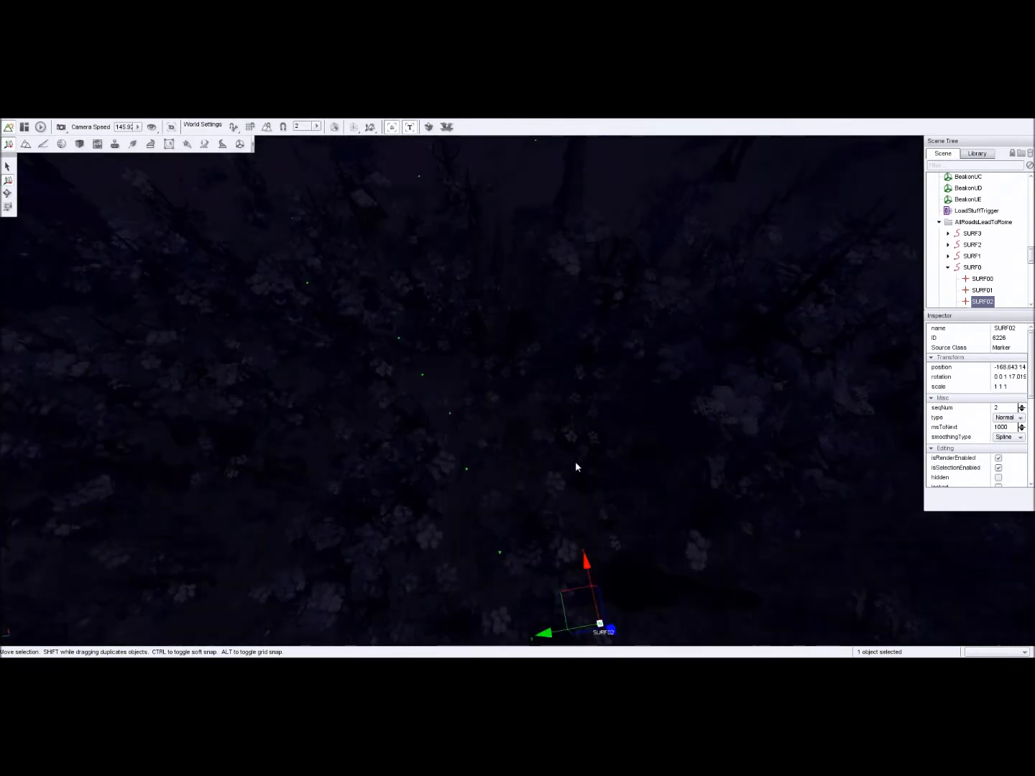
{"action": "right_click_drag", "start_coordinate": [574, 460], "coordinate": [579, 402]}
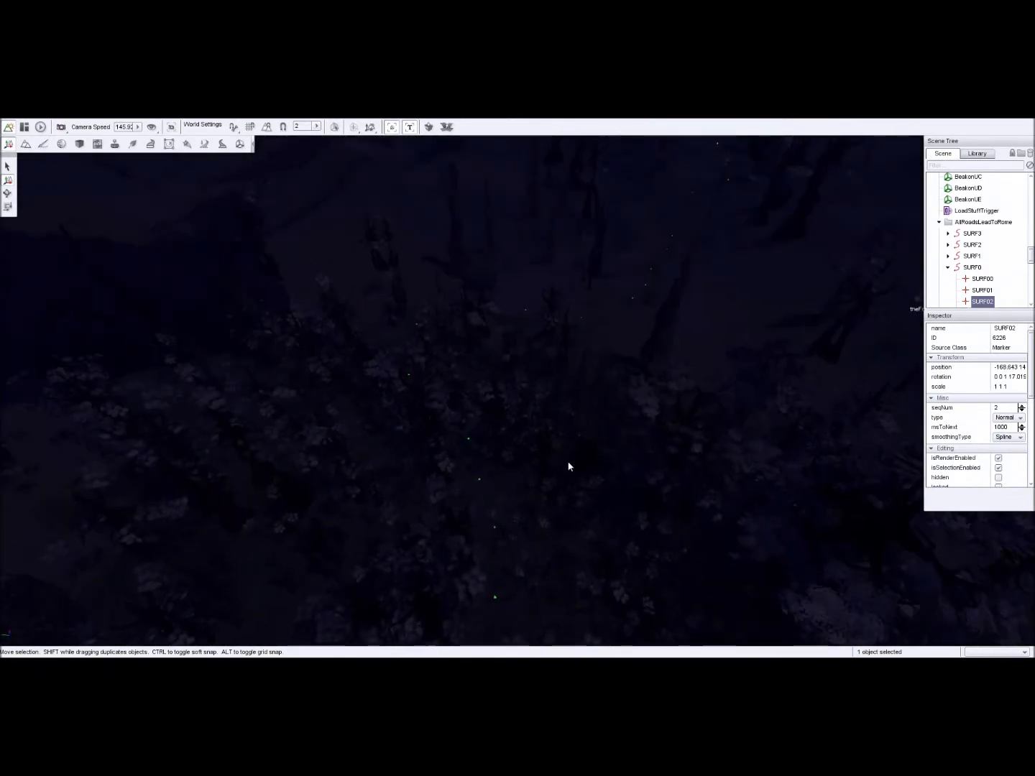
{"action": "right_click_drag", "start_coordinate": [568, 466], "coordinate": [557, 403]}
{"action": "key", "text": "w"}
{"action": "right_click_drag", "start_coordinate": [566, 462], "coordinate": [553, 403]}
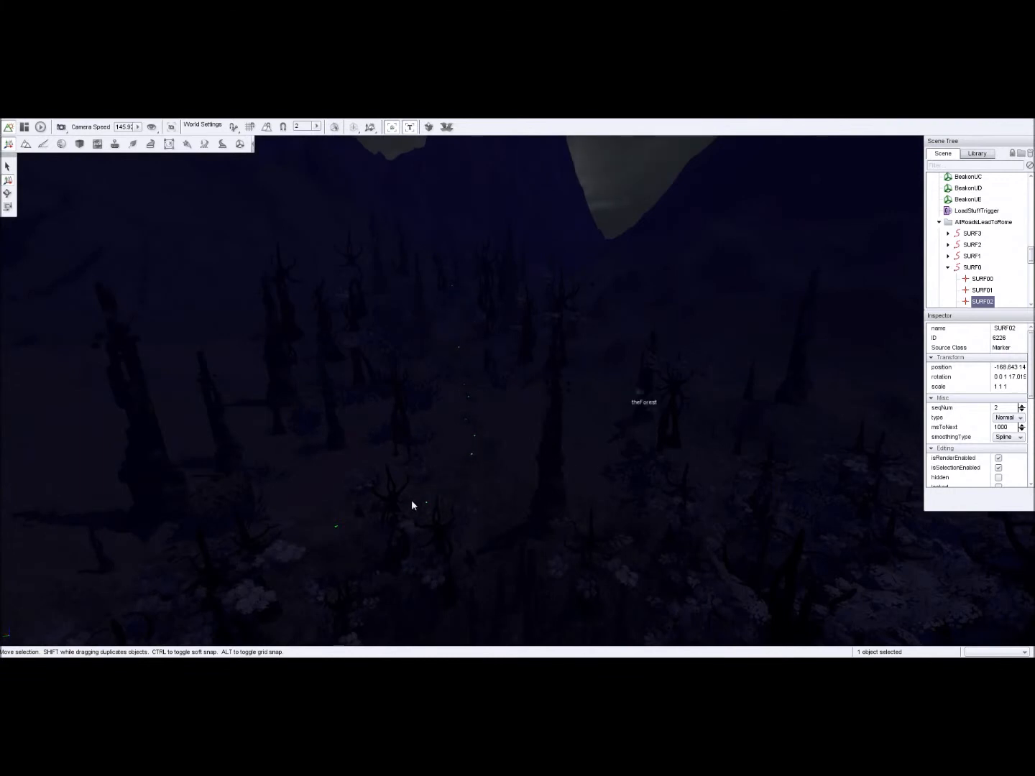
{"action": "right_click_drag", "start_coordinate": [560, 460], "coordinate": [483, 422]}
{"action": "right_click_drag", "start_coordinate": [316, 552], "coordinate": [368, 527]}
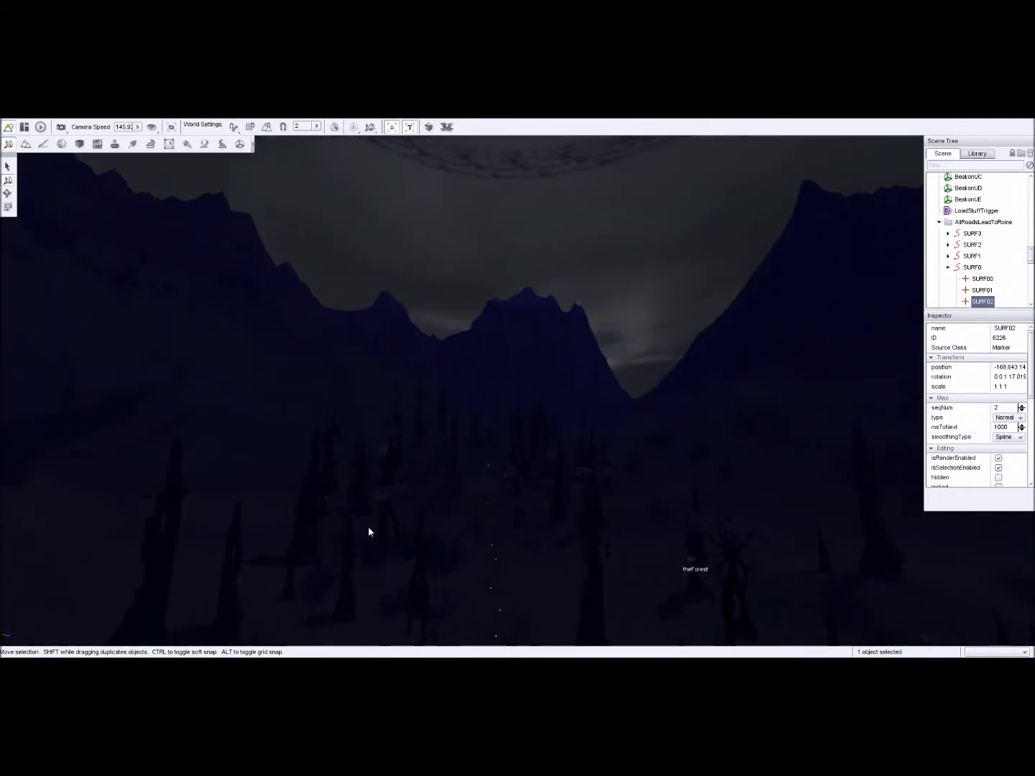
{"action": "key", "text": "w"}
{"action": "key", "text": "w"}
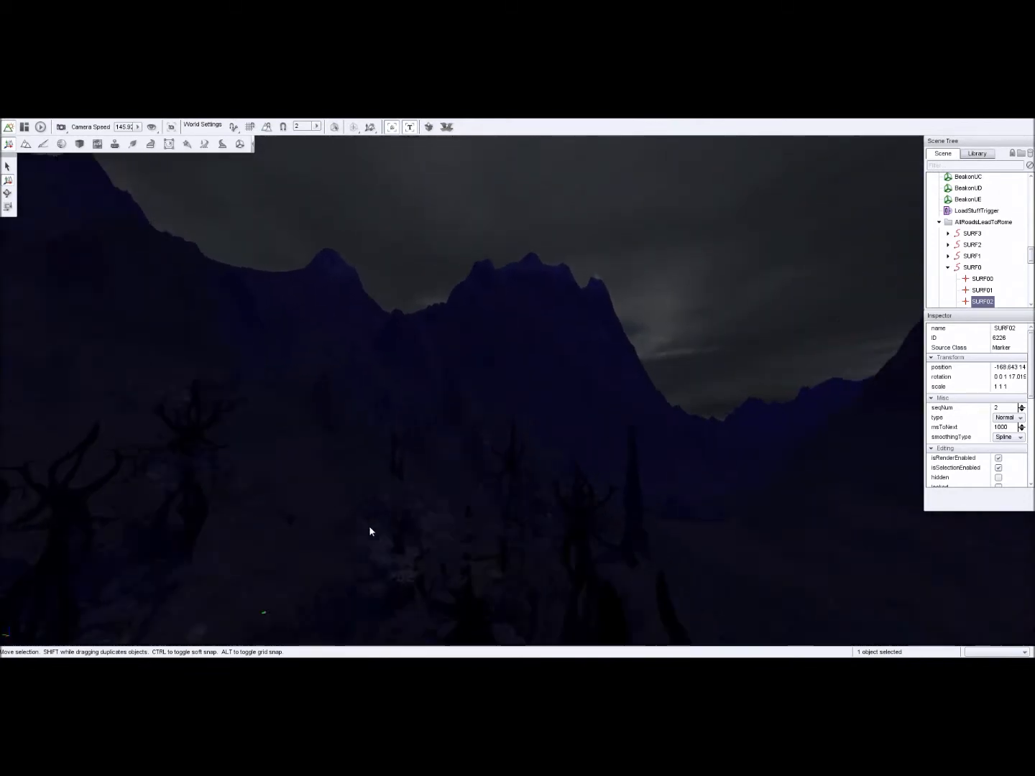
{"action": "right_click_drag", "start_coordinate": [370, 527], "coordinate": [349, 524]}
{"action": "key", "text": "w"}
{"action": "key", "text": "w"}
{"action": "right_click_drag", "start_coordinate": [494, 495], "coordinate": [490, 500]}
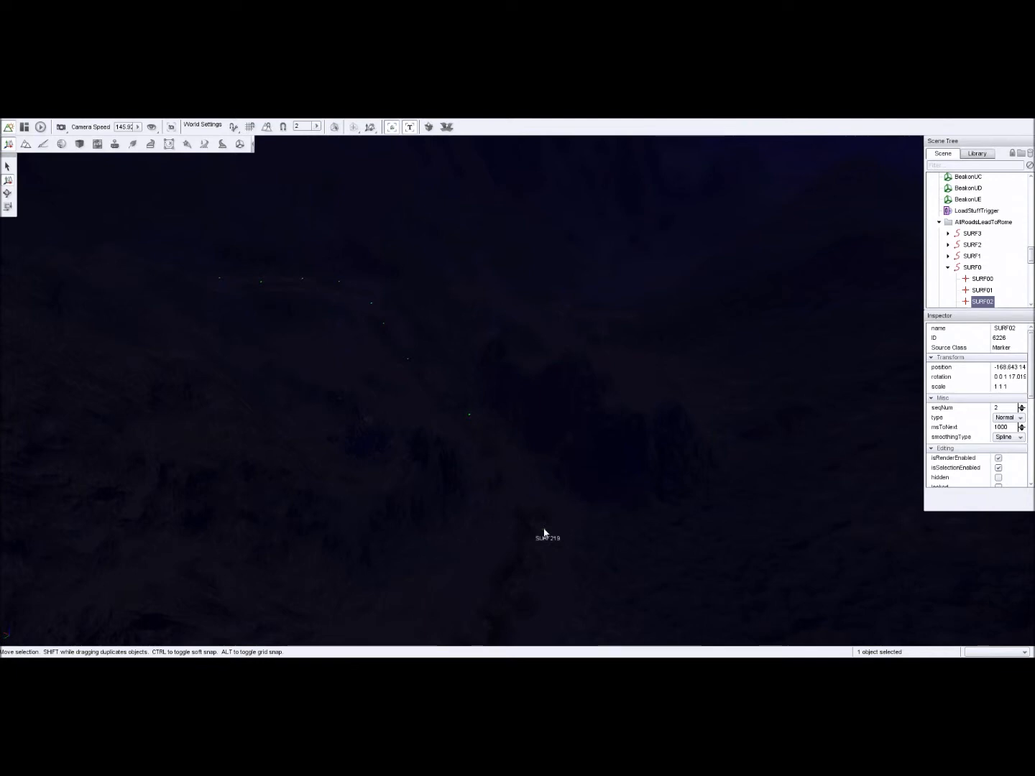
{"action": "right_click_drag", "start_coordinate": [488, 471], "coordinate": [435, 382]}
{"action": "right_click_drag", "start_coordinate": [330, 359], "coordinate": [413, 360]}
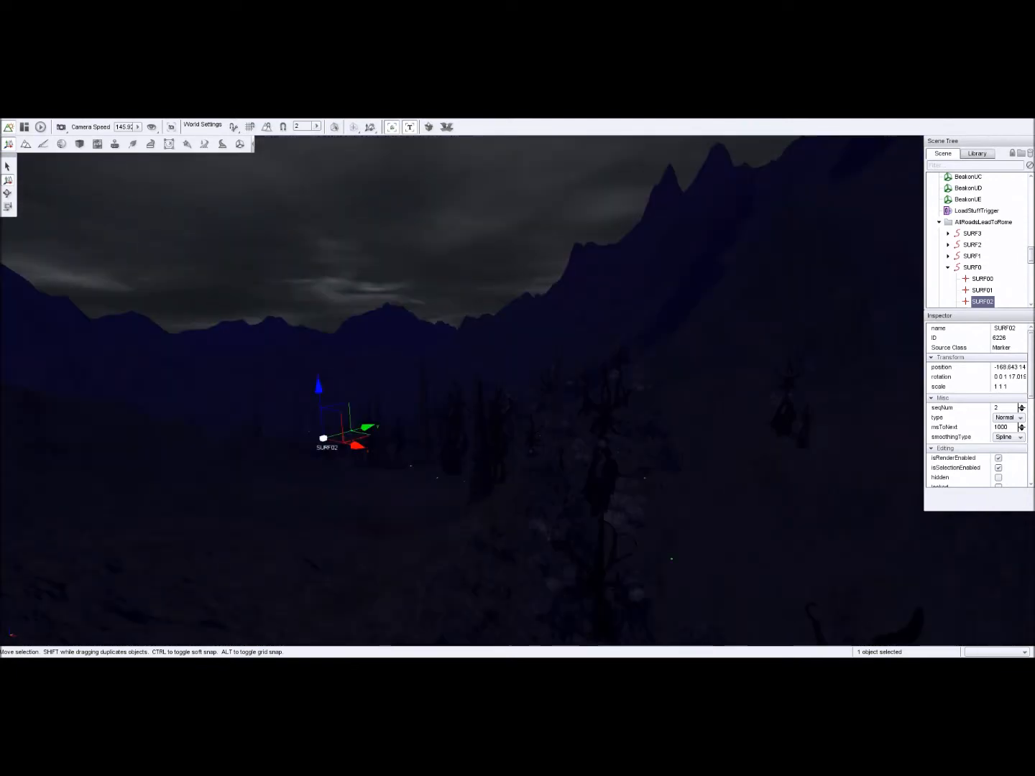
Inspect the terrain around the SURF02 marker, including the forest valley, the mountains and the distant horizon
{"action": "right_click_drag", "start_coordinate": [347, 411], "coordinate": [453, 411]}
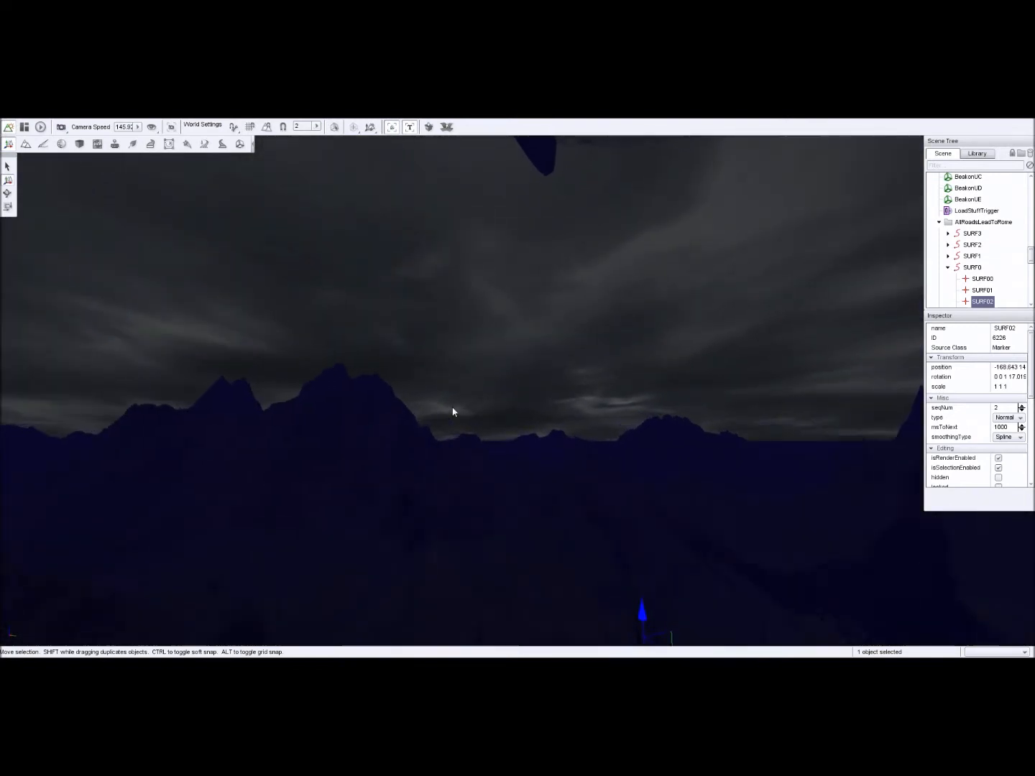
{"action": "right_click_drag", "start_coordinate": [453, 412], "coordinate": [452, 409]}
{"action": "right_click_drag", "start_coordinate": [448, 407], "coordinate": [399, 412]}
{"action": "key", "text": "w"}
{"action": "key", "text": "w"}
{"action": "key", "text": "w"}
{"action": "right_click_drag", "start_coordinate": [566, 213], "coordinate": [567, 209]}
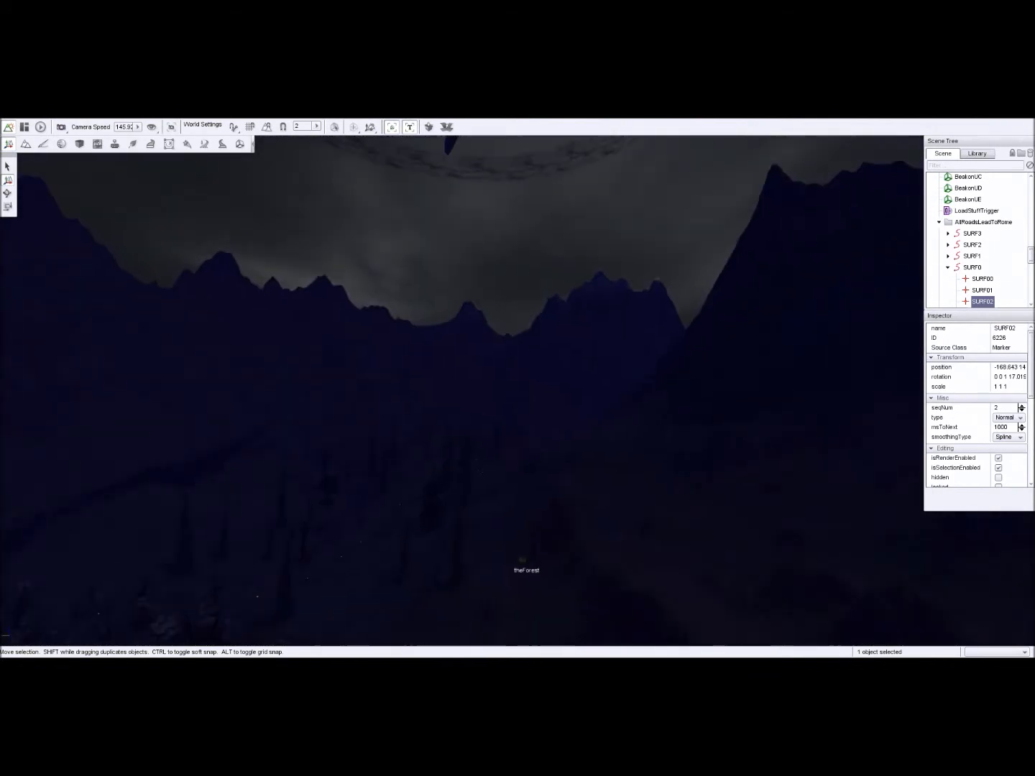
{"action": "right_click_drag", "start_coordinate": [492, 462], "coordinate": [488, 464]}
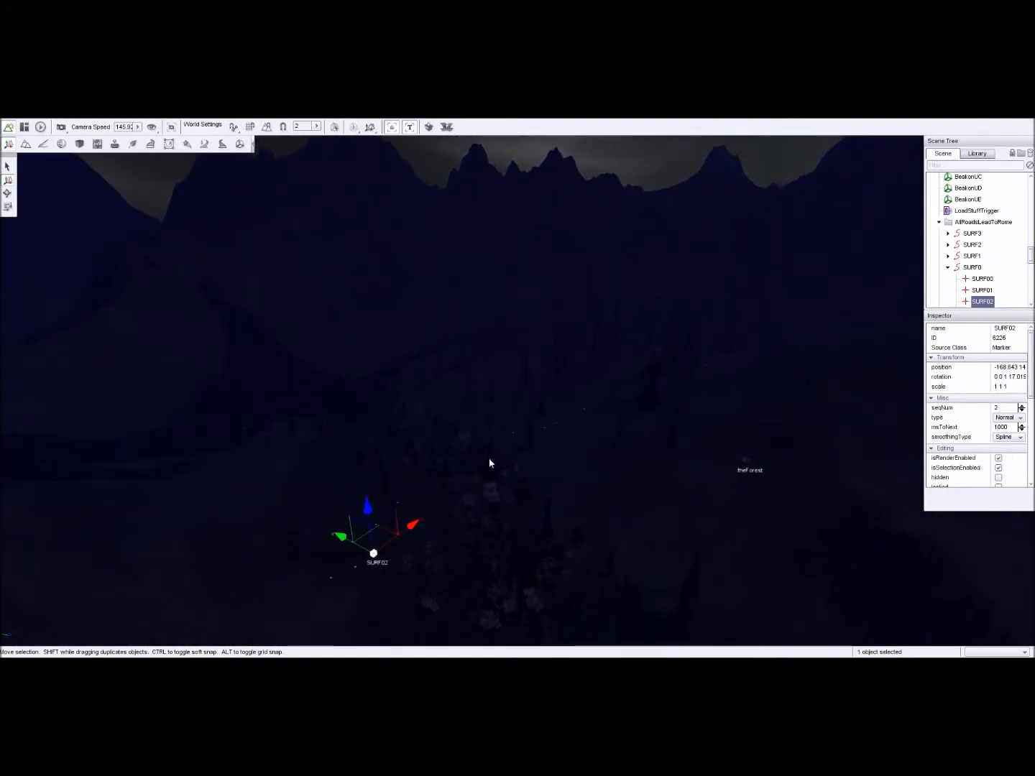
{"action": "right_click_drag", "start_coordinate": [624, 380], "coordinate": [611, 393]}
{"action": "key", "text": "s"}
{"action": "key", "text": "s"}
{"action": "key", "text": "s"}
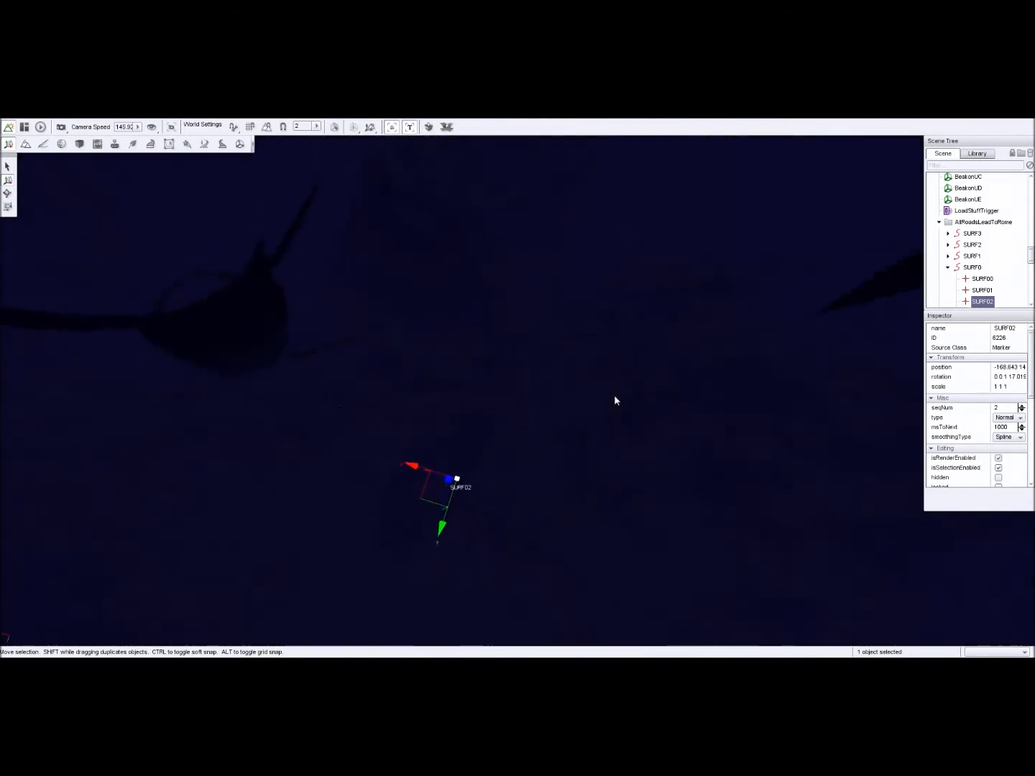
{"action": "right_click_drag", "start_coordinate": [615, 395], "coordinate": [640, 375]}
{"action": "key", "text": "w"}
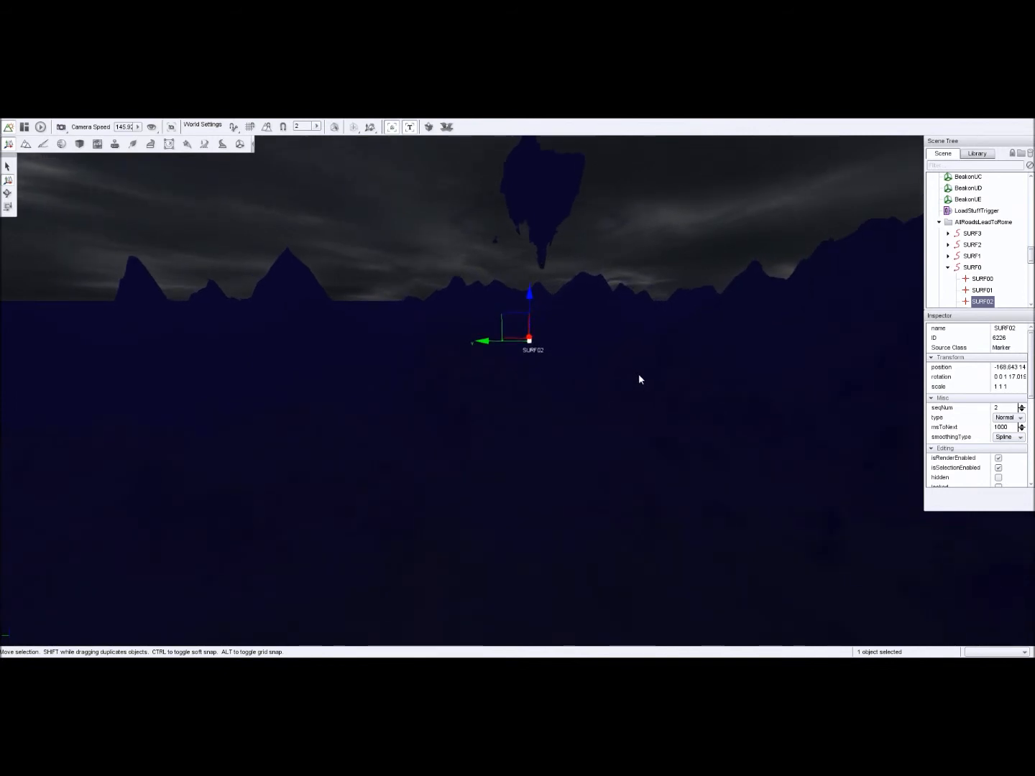
{"action": "right_click_drag", "start_coordinate": [639, 375], "coordinate": [606, 358]}
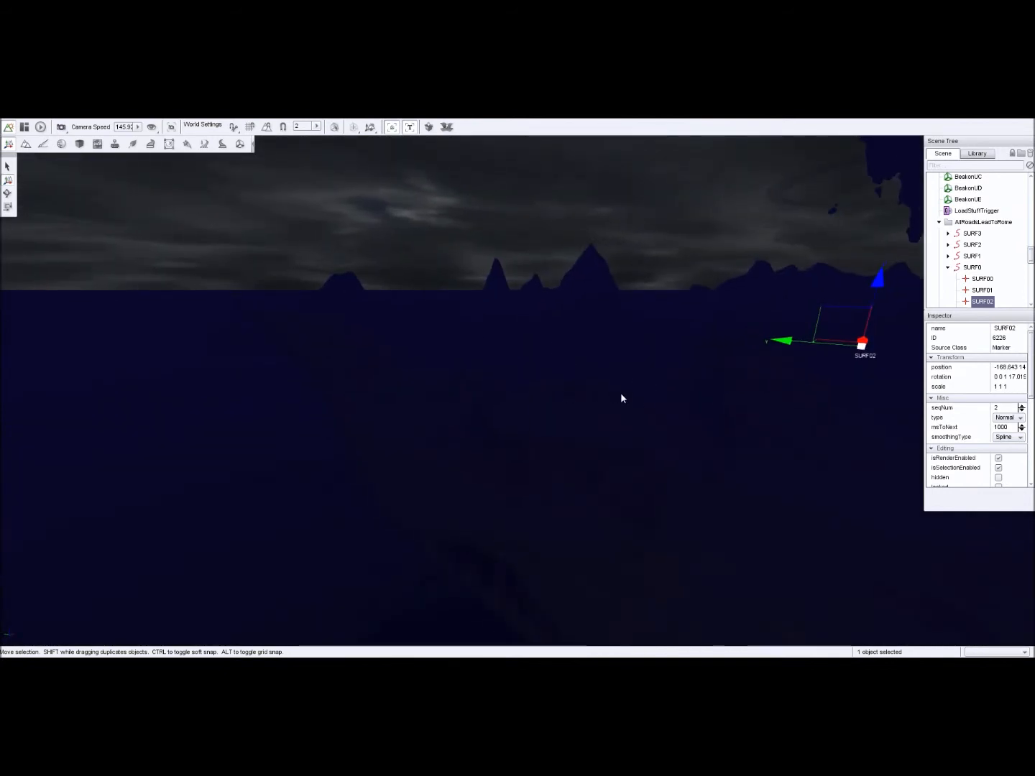
{"action": "mouse_move", "coordinate": [630, 396]}
{"action": "right_mouse_down"}
{"action": "mouse_move", "coordinate": [668, 392]}
{"action": "mouse_move", "coordinate": [636, 387]}
{"action": "right_mouse_up"}
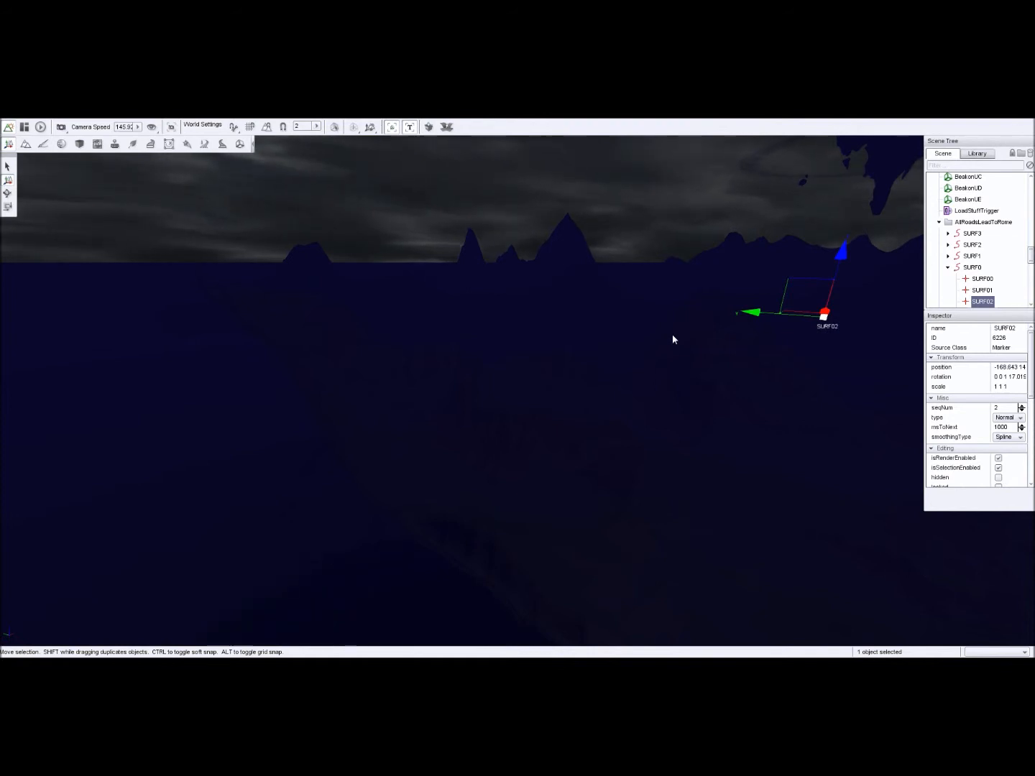
Survey the dark outer terrain, its steep edge and the distant mountain silhouettes away from the SURF02 marker
{"action": "right_click_drag", "start_coordinate": [564, 339], "coordinate": [518, 281]}
{"action": "key", "text": "w"}
{"action": "key", "text": "w"}
{"action": "key", "text": "w"}
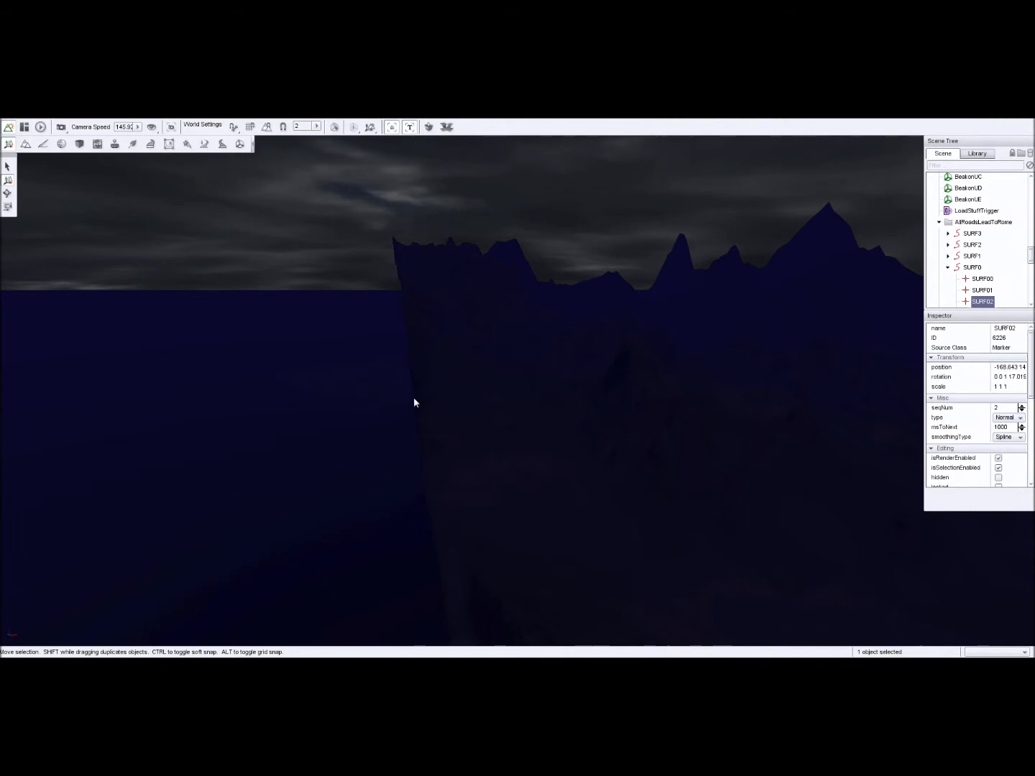
{"action": "right_click_drag", "start_coordinate": [289, 440], "coordinate": [252, 478]}
{"action": "right_click_drag", "start_coordinate": [339, 414], "coordinate": [360, 388]}
{"action": "key", "text": "s"}
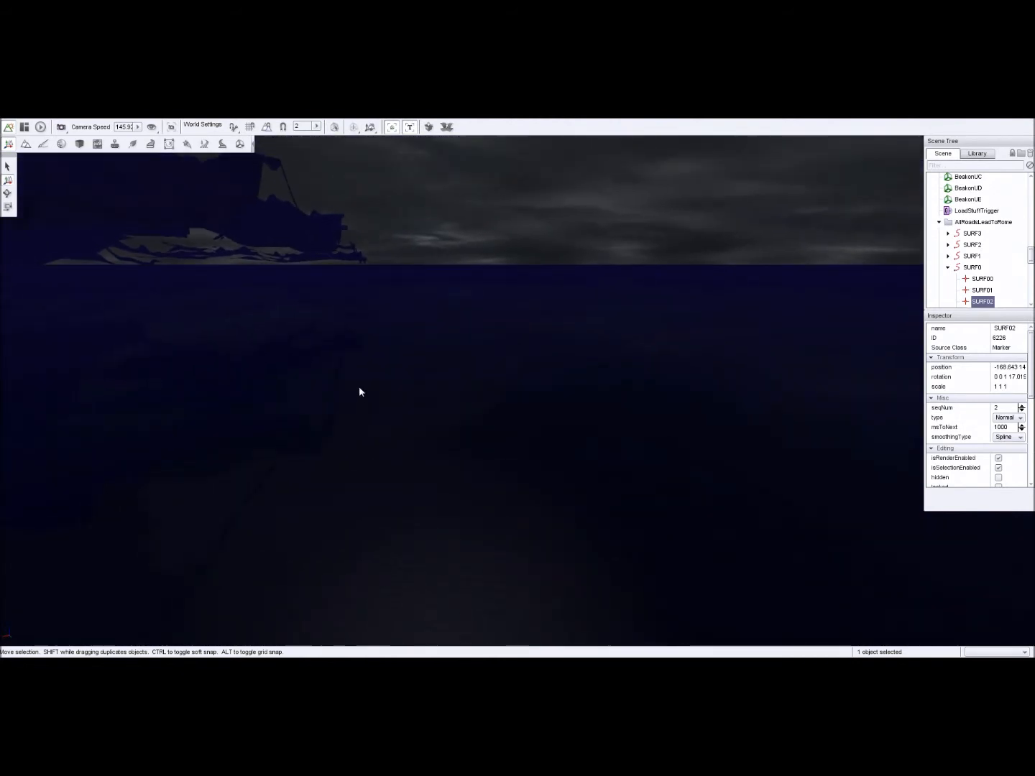
Enable play on the DayCycle time-of-day object in the SkyWalker group
{"action": "scroll", "coordinate": [971, 201], "scroll_direction": "up", "scroll_amount": 10}
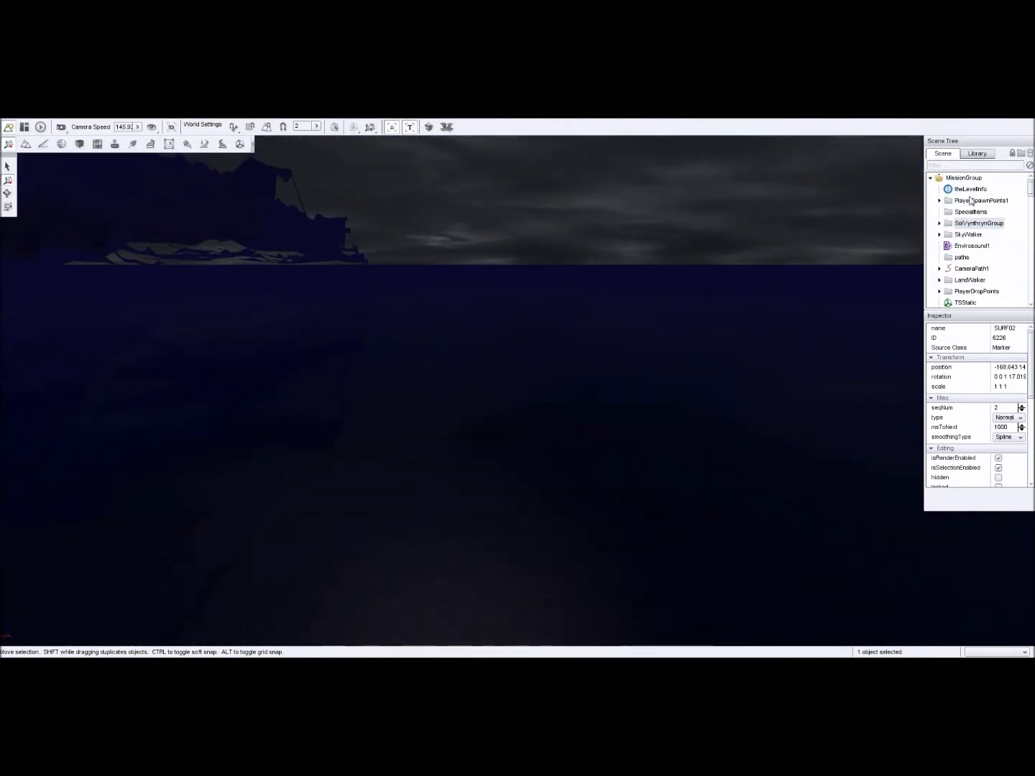
{"action": "left_click", "coordinate": [946, 237]}
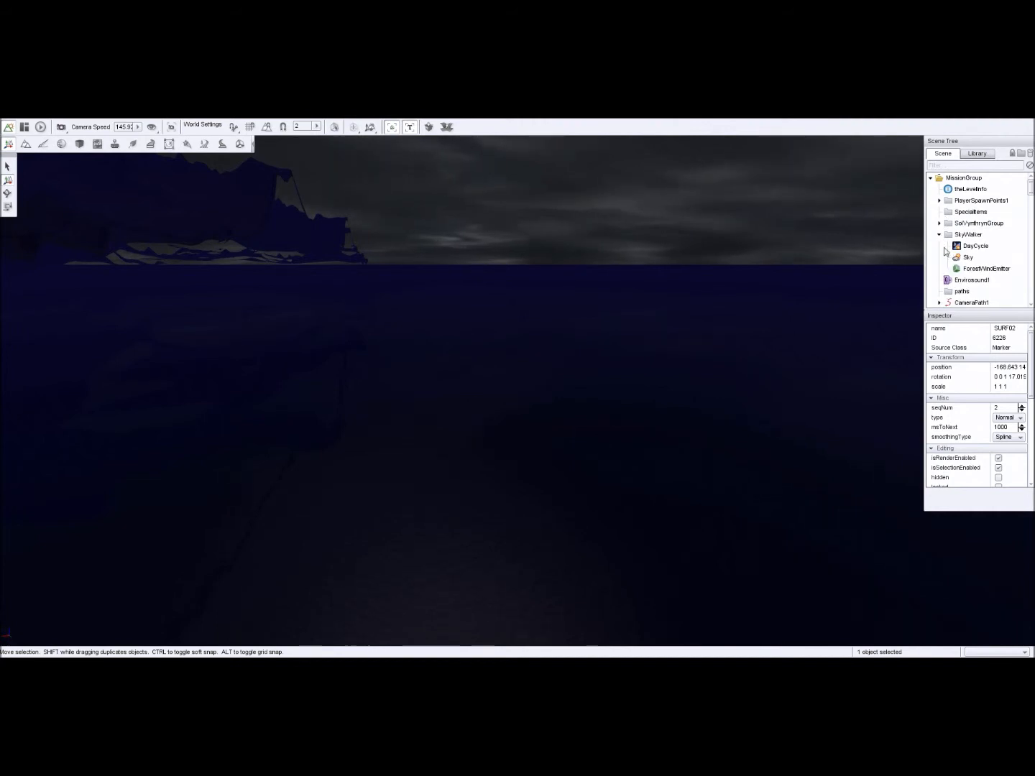
{"action": "left_click", "coordinate": [967, 258]}
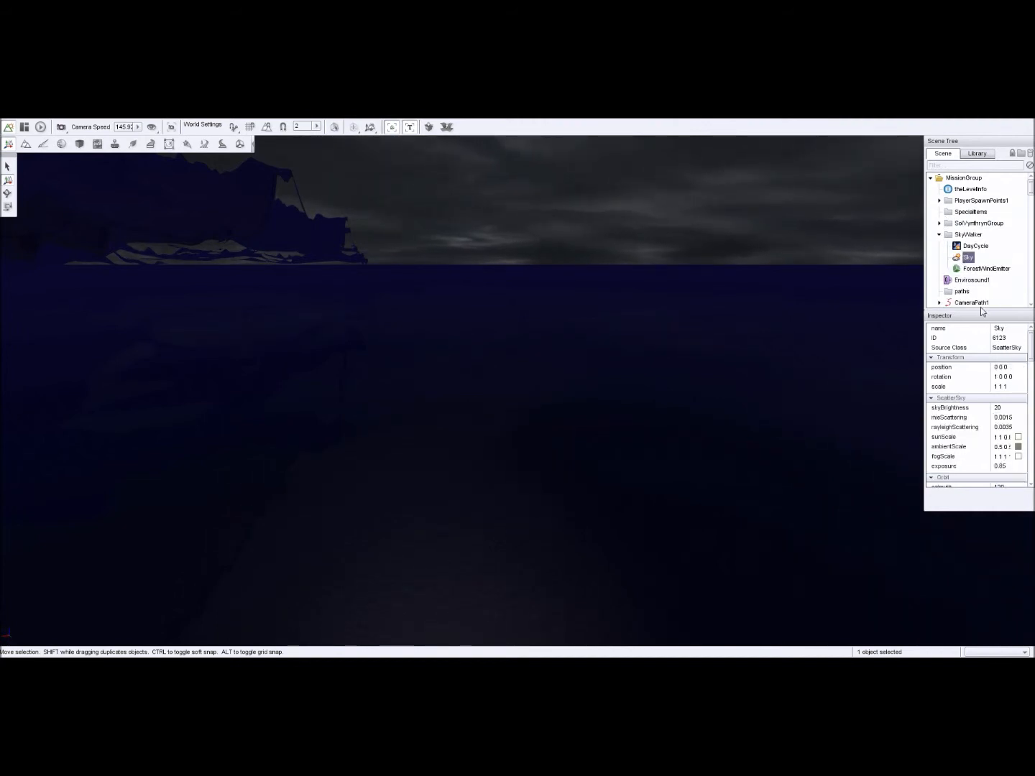
{"action": "left_click", "coordinate": [974, 246]}
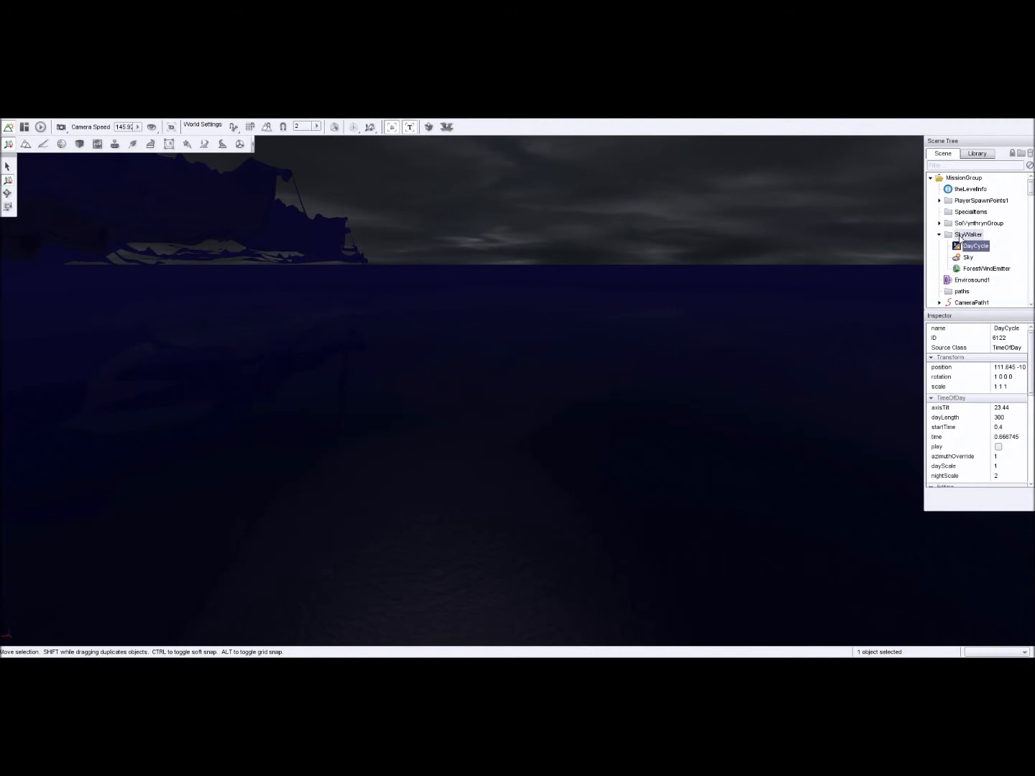
{"action": "left_click", "coordinate": [999, 448]}
Examine the night sky, the floating ringed rock and the mountain silhouettes around the DayCycle object
{"action": "right_click_drag", "start_coordinate": [722, 406], "coordinate": [720, 318]}
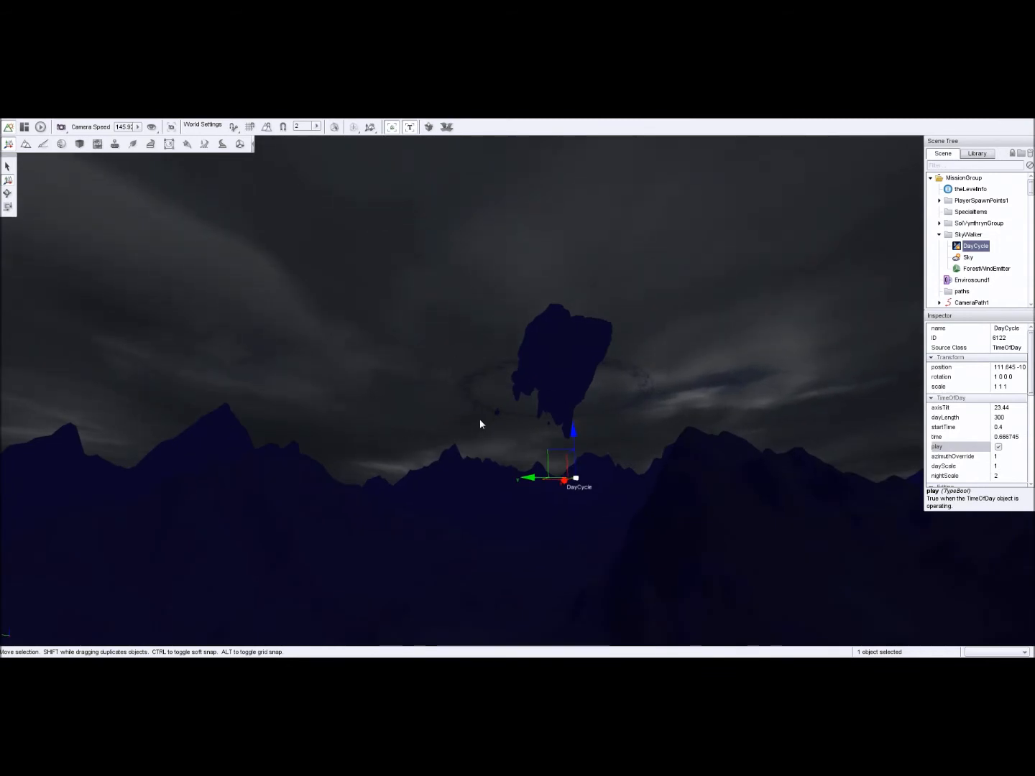
{"action": "right_click_drag", "start_coordinate": [534, 469], "coordinate": [590, 555]}
{"action": "key", "text": "w"}
{"action": "key", "text": "w"}
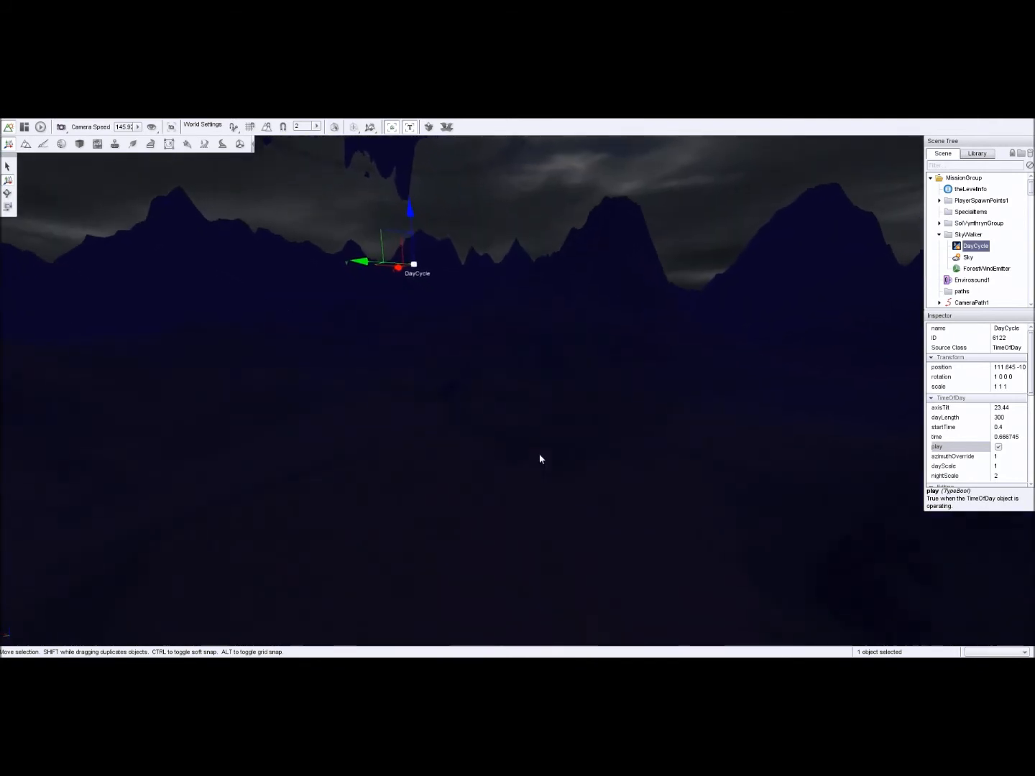
{"action": "right_click_drag", "start_coordinate": [546, 457], "coordinate": [544, 429]}
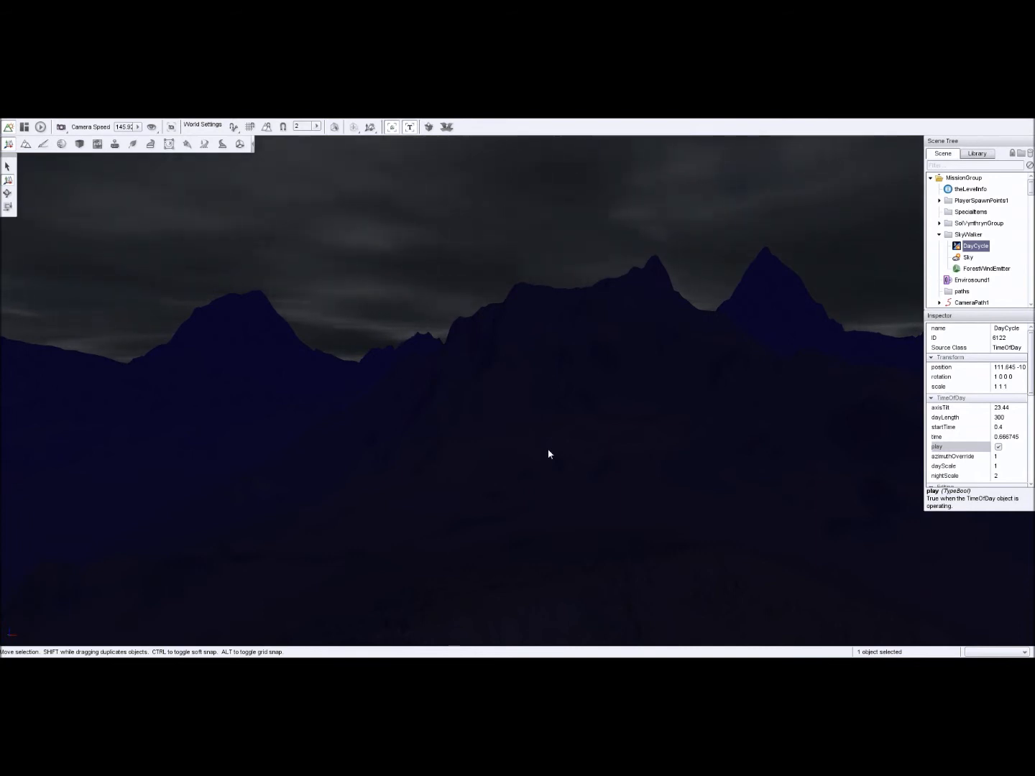
{"action": "right_click_drag", "start_coordinate": [549, 453], "coordinate": [432, 358]}
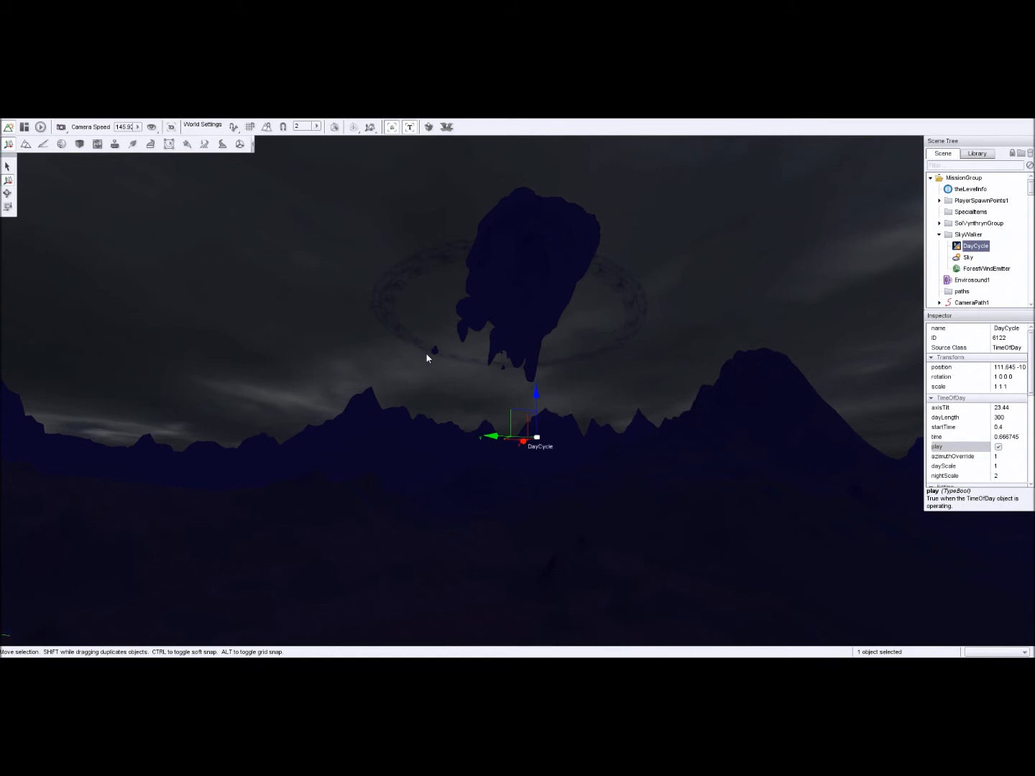
{"action": "right_click_drag", "start_coordinate": [391, 407], "coordinate": [395, 407]}
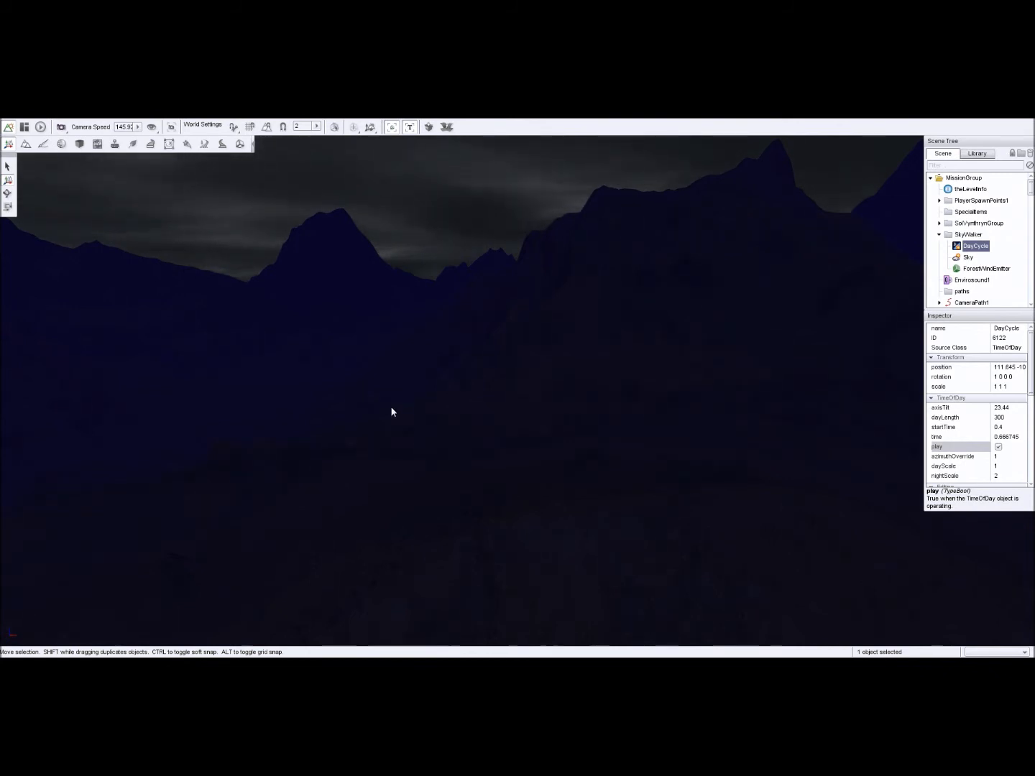
{"action": "mouse_move", "coordinate": [374, 429]}
{"action": "right_mouse_down"}
{"action": "mouse_move", "coordinate": [144, 417]}
{"action": "mouse_move", "coordinate": [183, 351]}
{"action": "mouse_move", "coordinate": [374, 427]}
{"action": "right_mouse_up"}
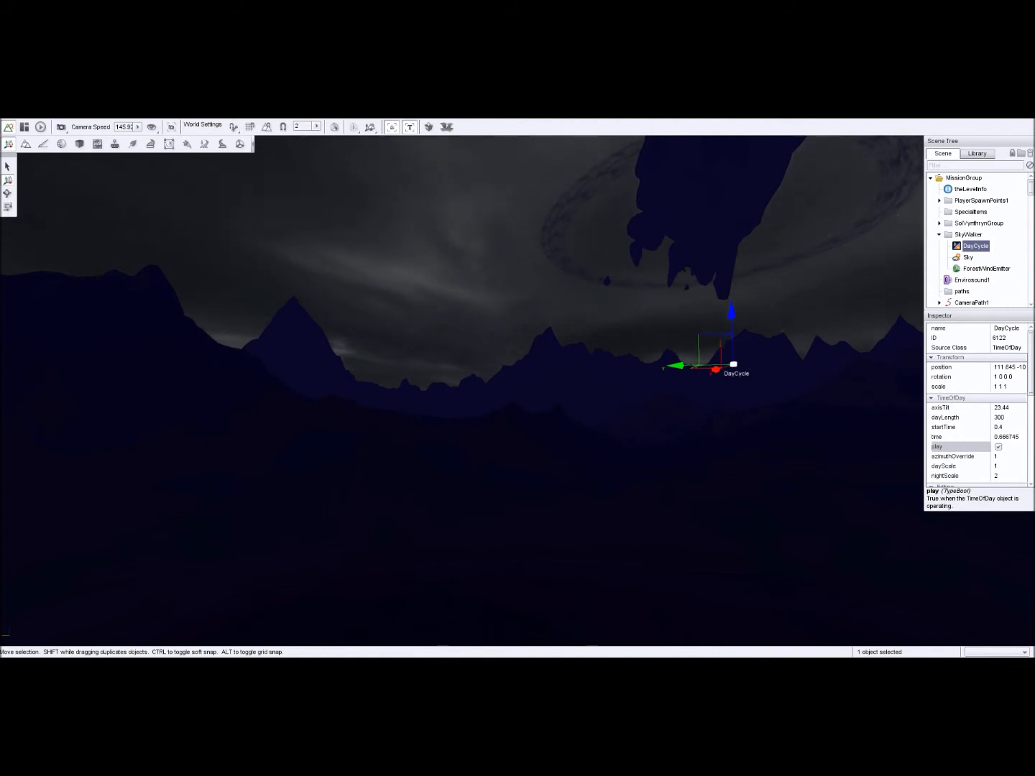
{"action": "right_click_drag", "start_coordinate": [374, 428], "coordinate": [503, 438]}
{"action": "right_click_drag", "start_coordinate": [371, 443], "coordinate": [302, 443]}
{"action": "key", "text": "w"}
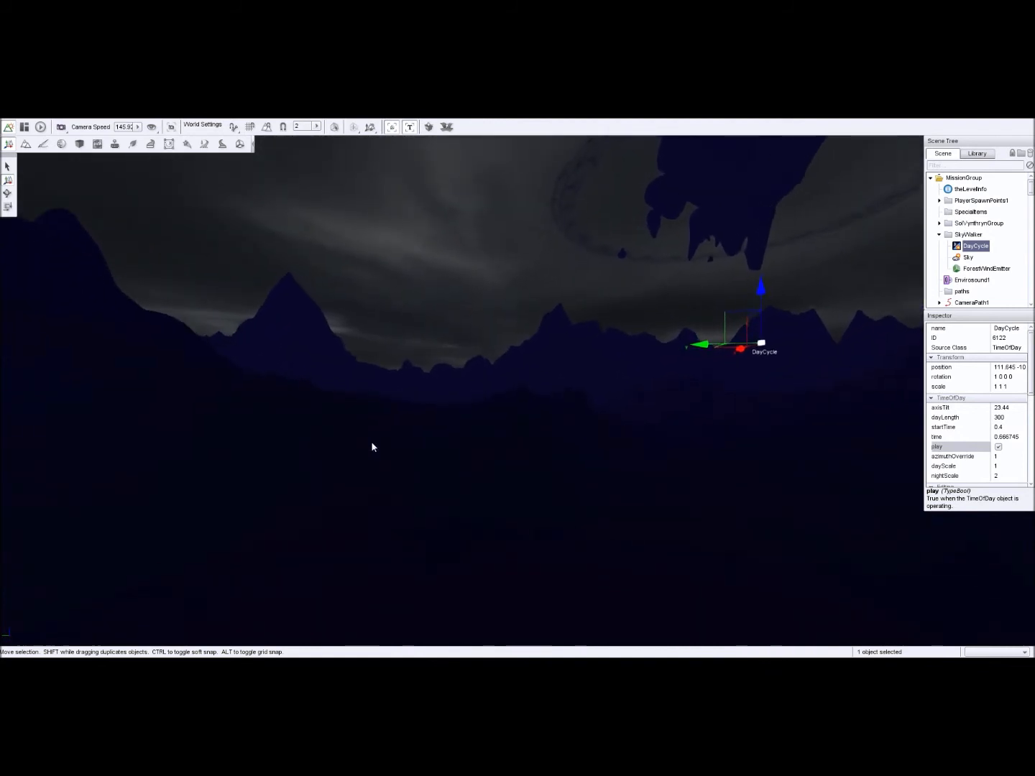
Inspect the horizon, the sun and the floating ringed rock above the mountains as the day cycle runs
{"action": "right_click_drag", "start_coordinate": [371, 444], "coordinate": [424, 546]}
{"action": "key", "text": "w"}
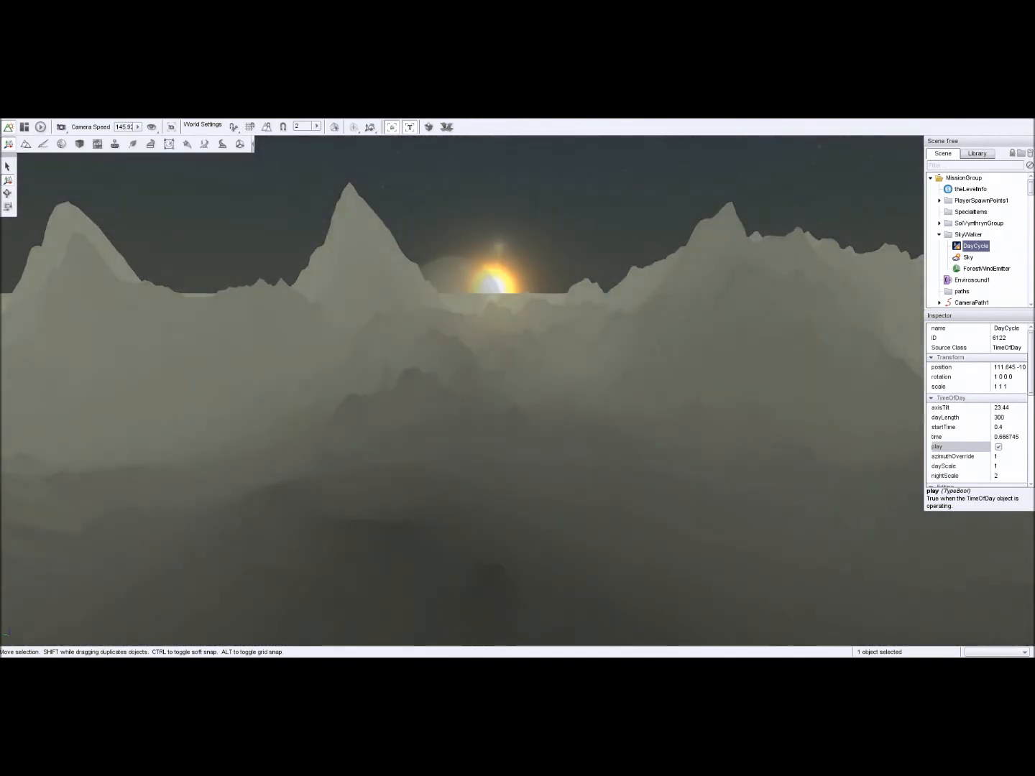
{"action": "right_click_drag", "start_coordinate": [378, 431], "coordinate": [504, 445]}
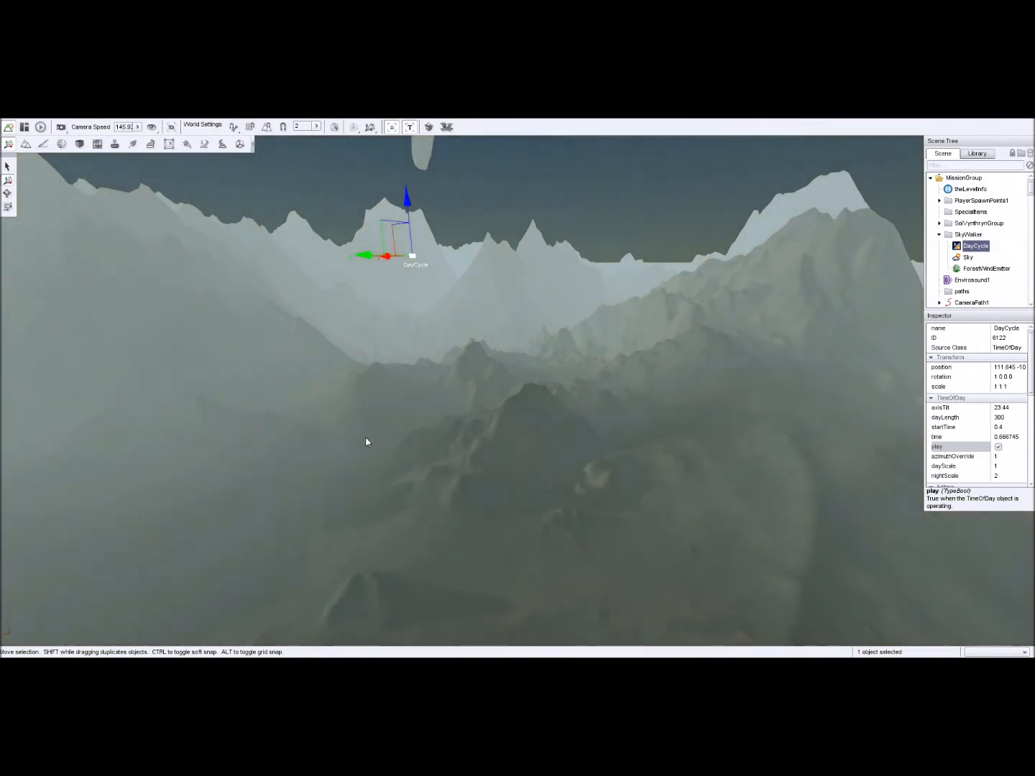
{"action": "right_click_drag", "start_coordinate": [365, 437], "coordinate": [518, 439]}
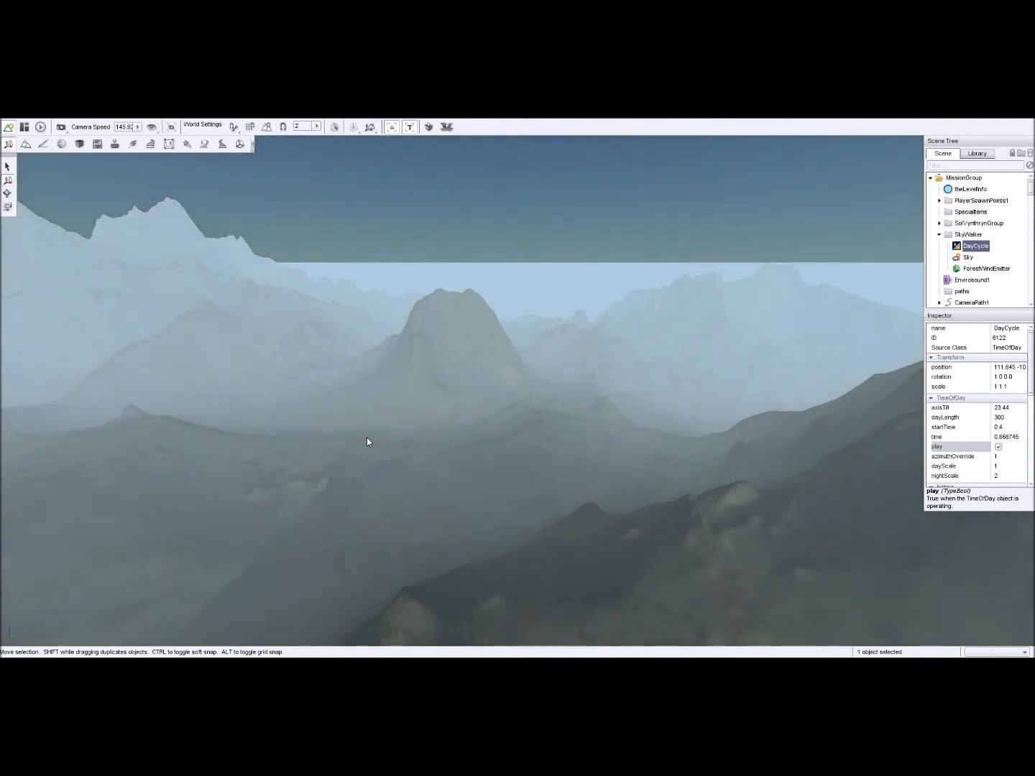
{"action": "right_click_drag", "start_coordinate": [367, 437], "coordinate": [431, 341]}
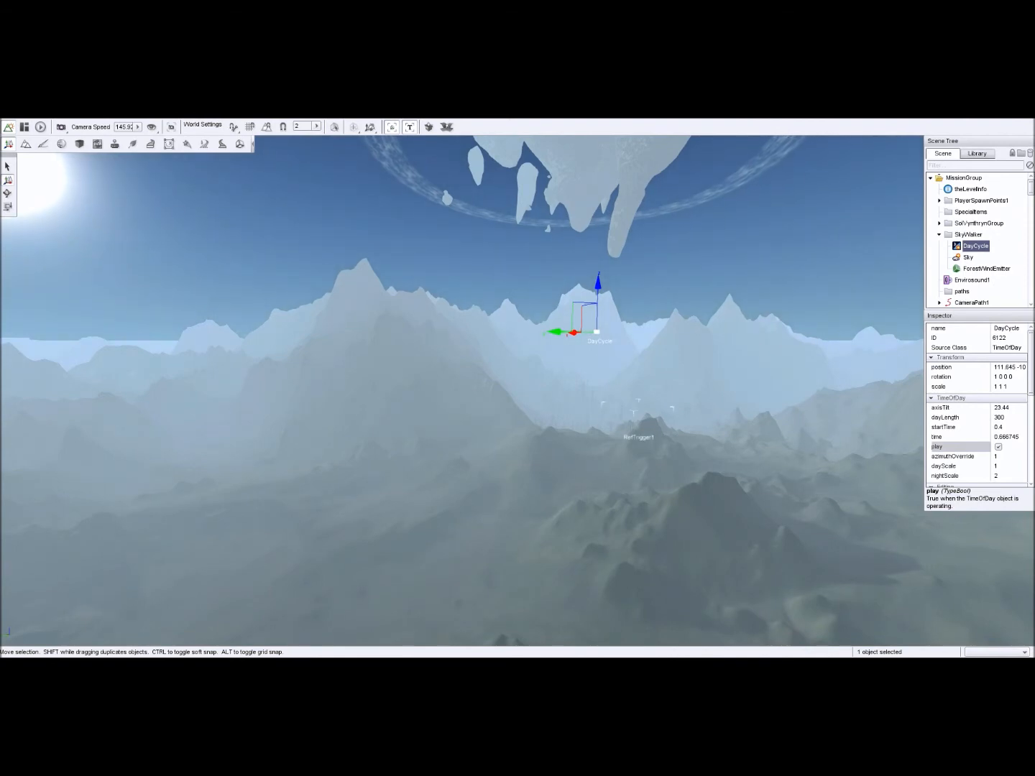
{"action": "right_click_drag", "start_coordinate": [609, 388], "coordinate": [618, 302]}
{"action": "right_click_drag", "start_coordinate": [582, 255], "coordinate": [360, 256]}
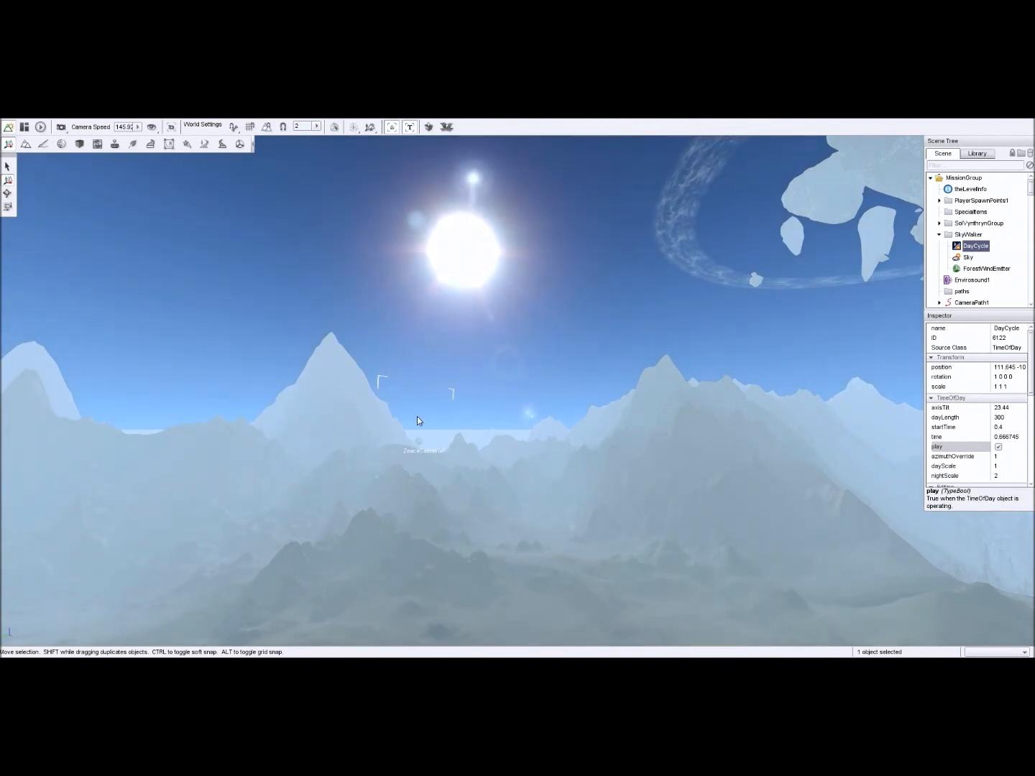
Survey the daylit mountains and hills, approaching the forest valley below the DayCycle marker
{"action": "right_click_drag", "start_coordinate": [410, 415], "coordinate": [518, 404]}
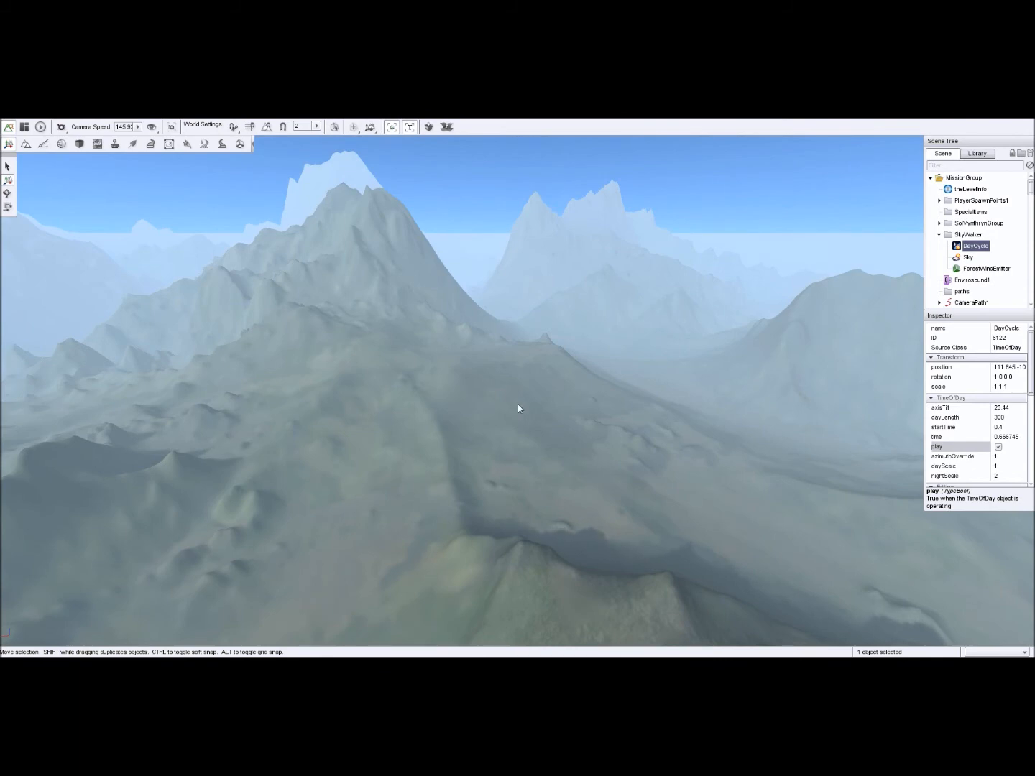
{"action": "right_click_drag", "start_coordinate": [526, 539], "coordinate": [501, 477]}
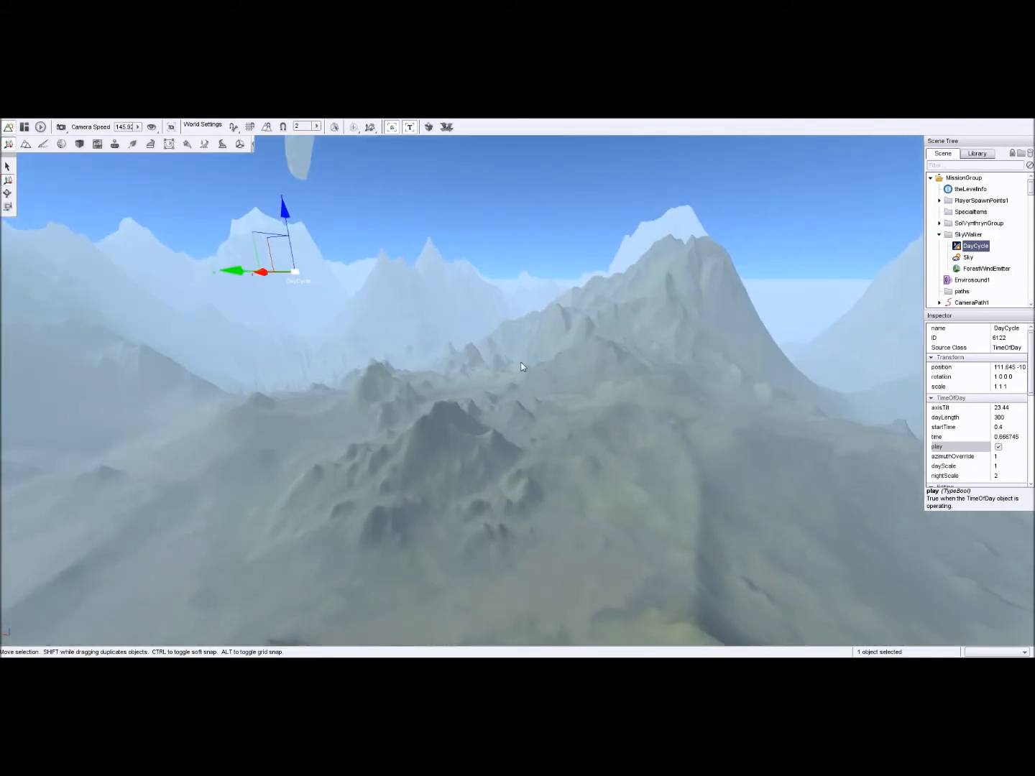
{"action": "right_click_drag", "start_coordinate": [535, 377], "coordinate": [555, 367]}
{"action": "key", "text": "w"}
{"action": "key", "text": "w"}
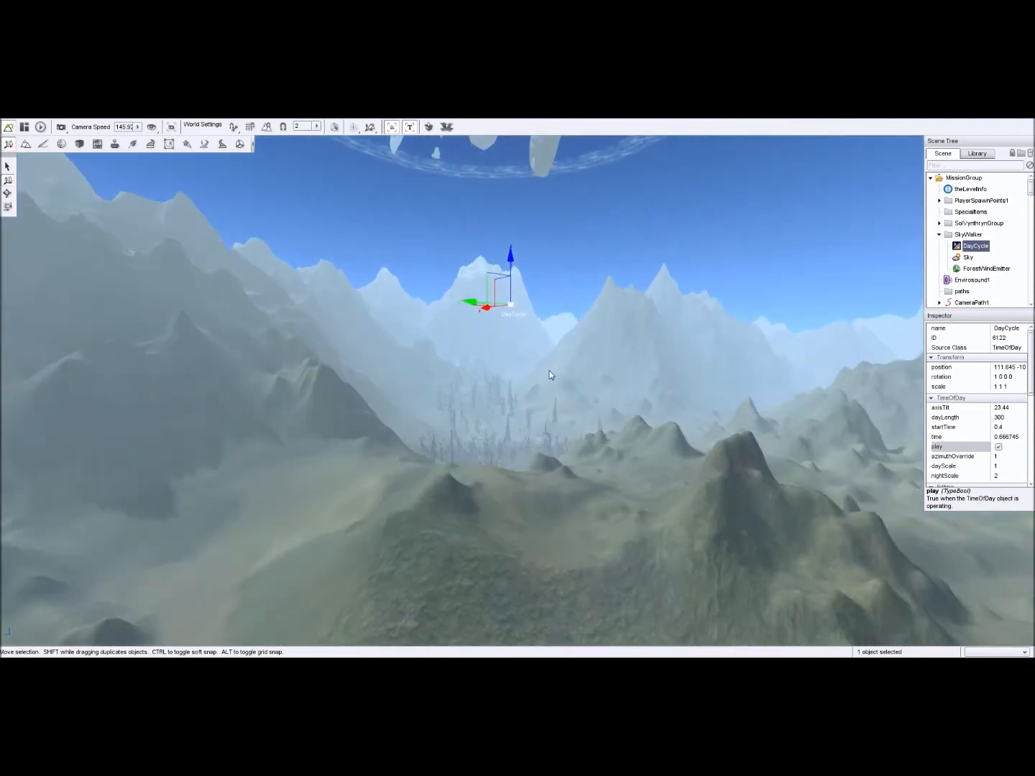
{"action": "right_click_drag", "start_coordinate": [604, 493], "coordinate": [466, 460]}
{"action": "key", "text": "s"}
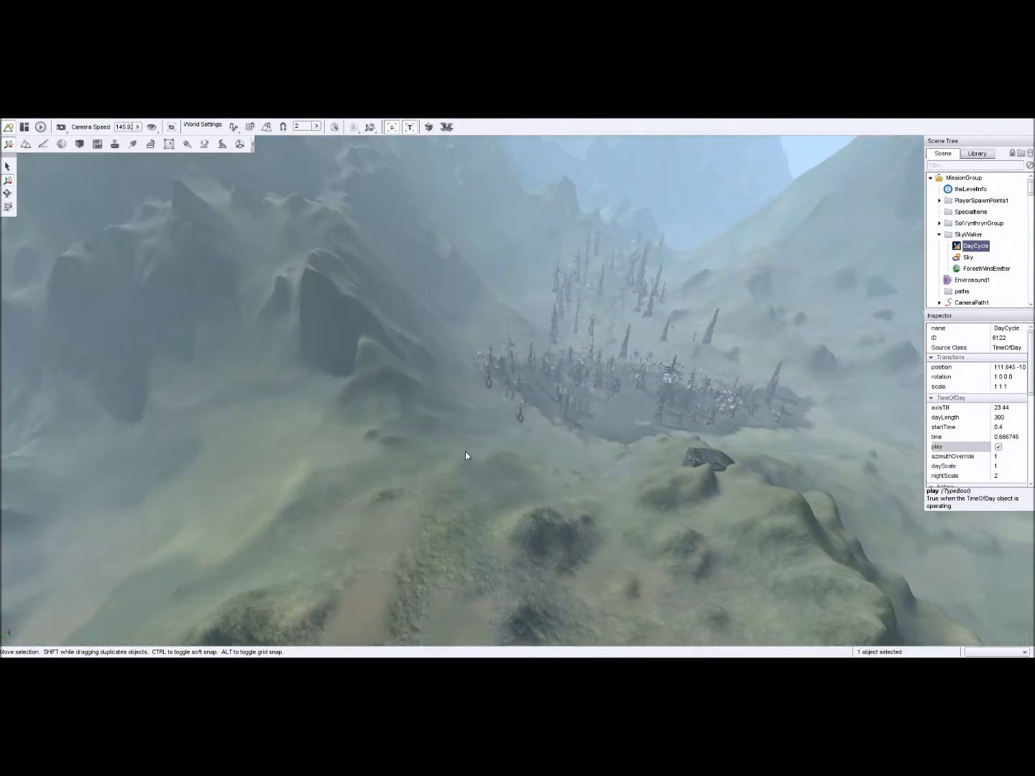